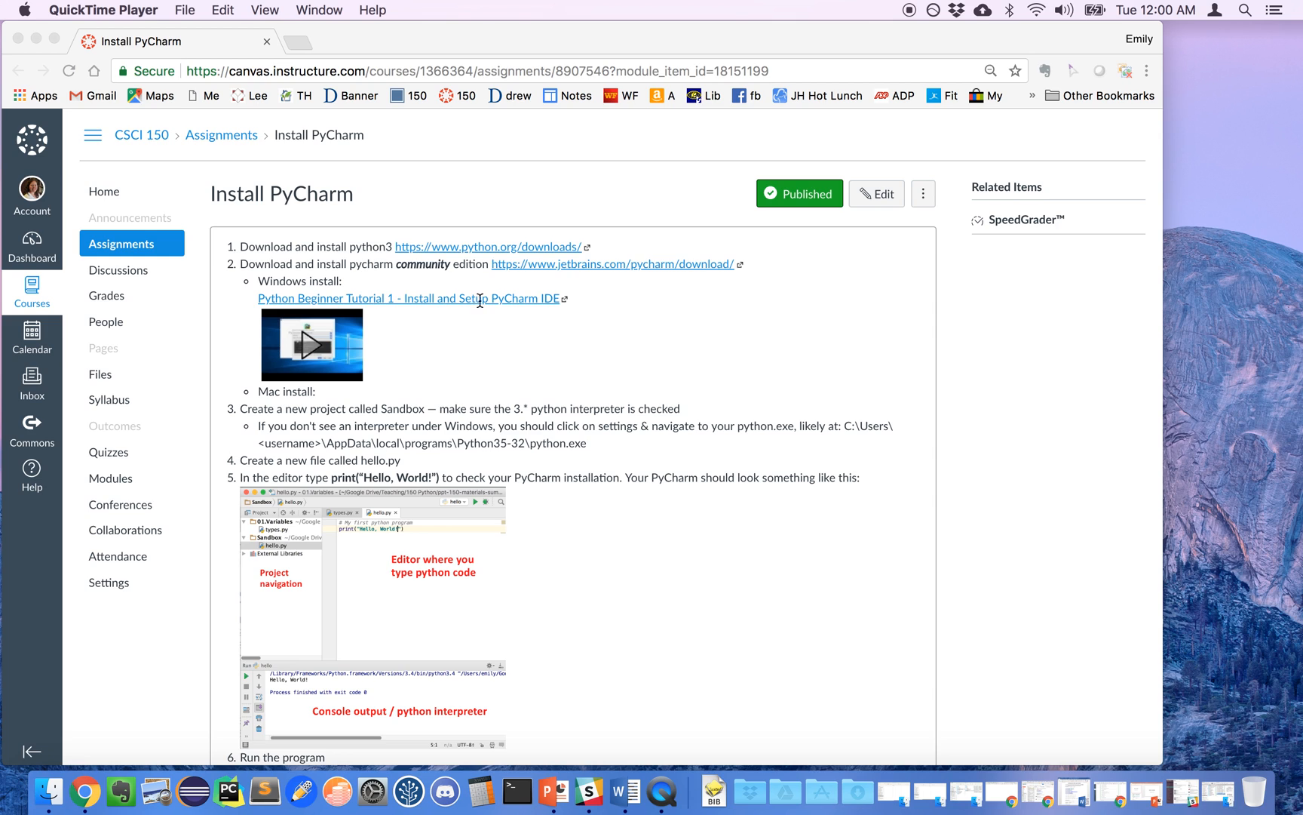
# - Open the python.org downloads link from the assignment and download Python 3.7.0 for Mac OS X
pyautogui.click(490, 241)
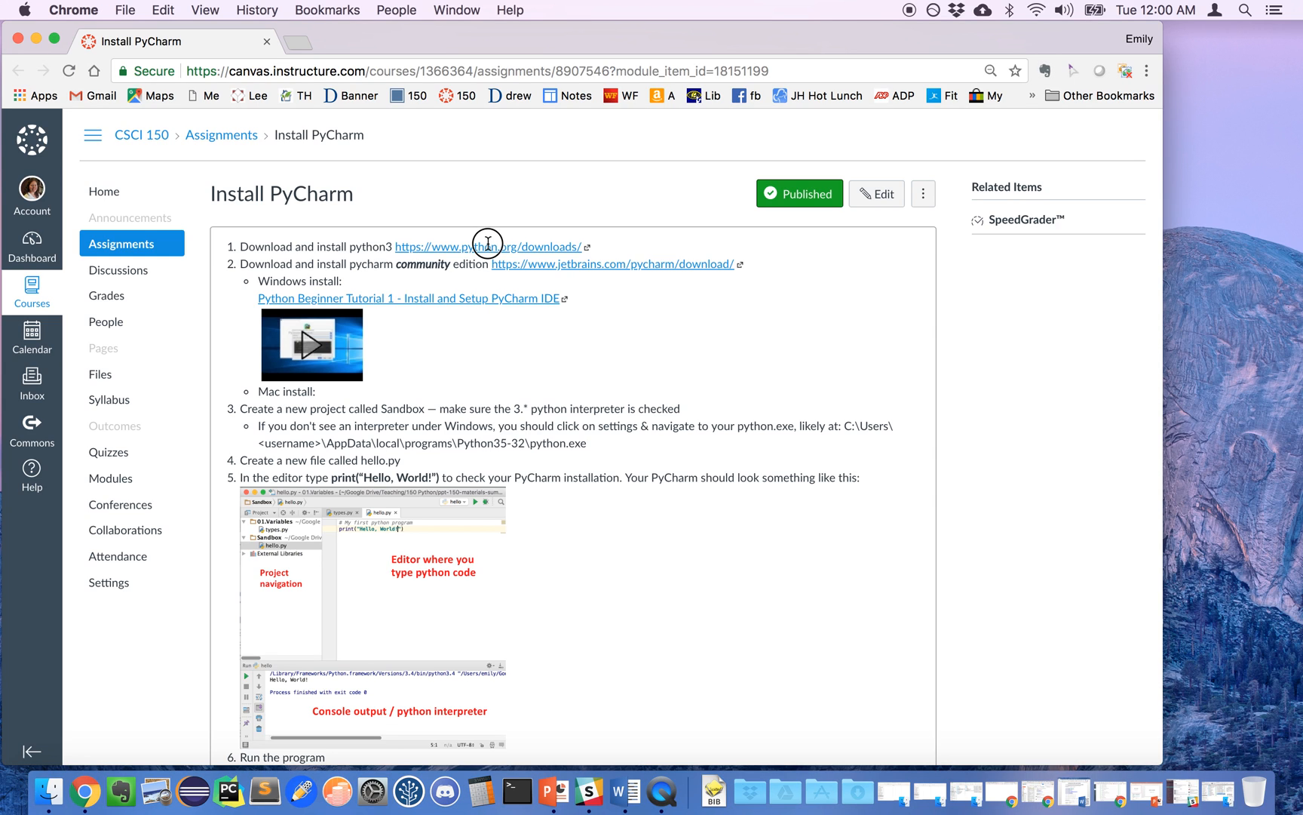
pyautogui.moveTo(490, 243); pyautogui.dragTo(490, 253)
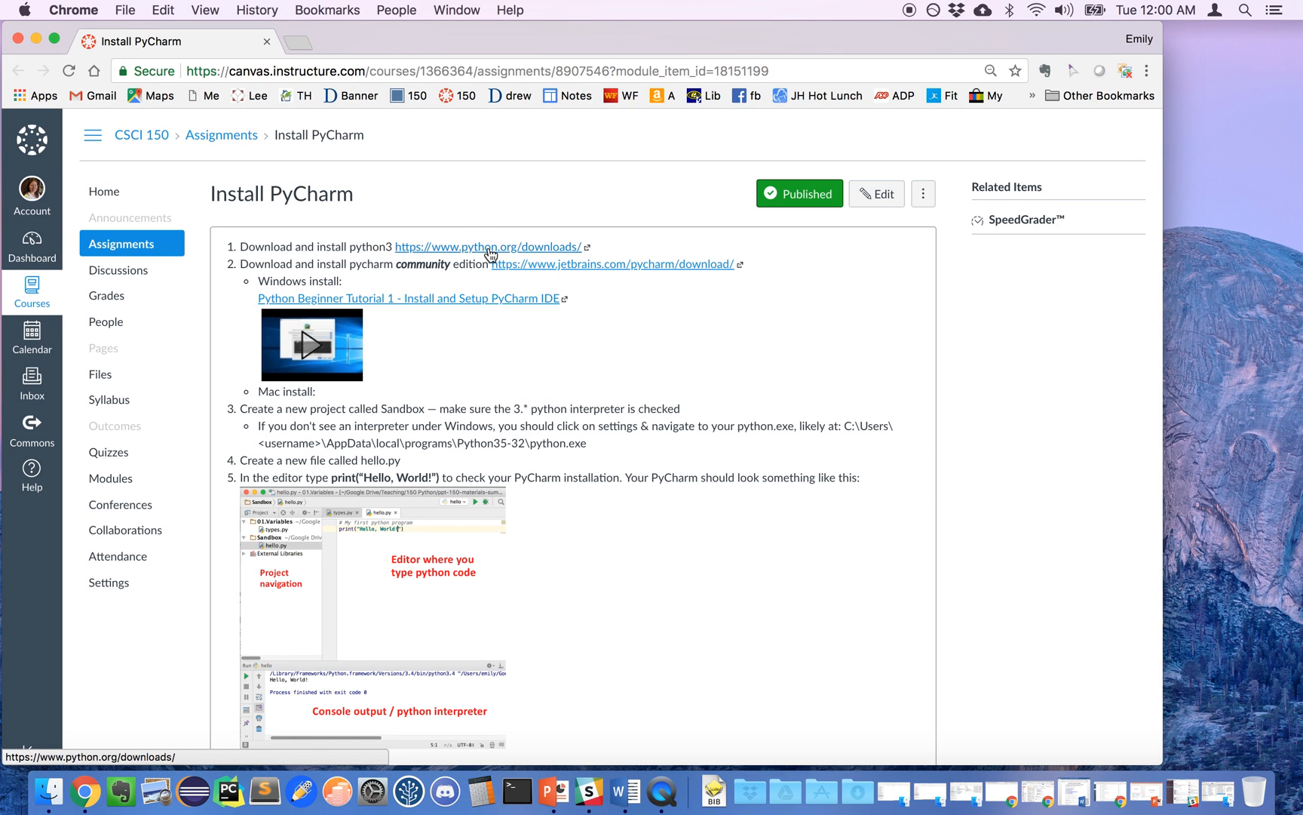
pyautogui.click(488, 248)
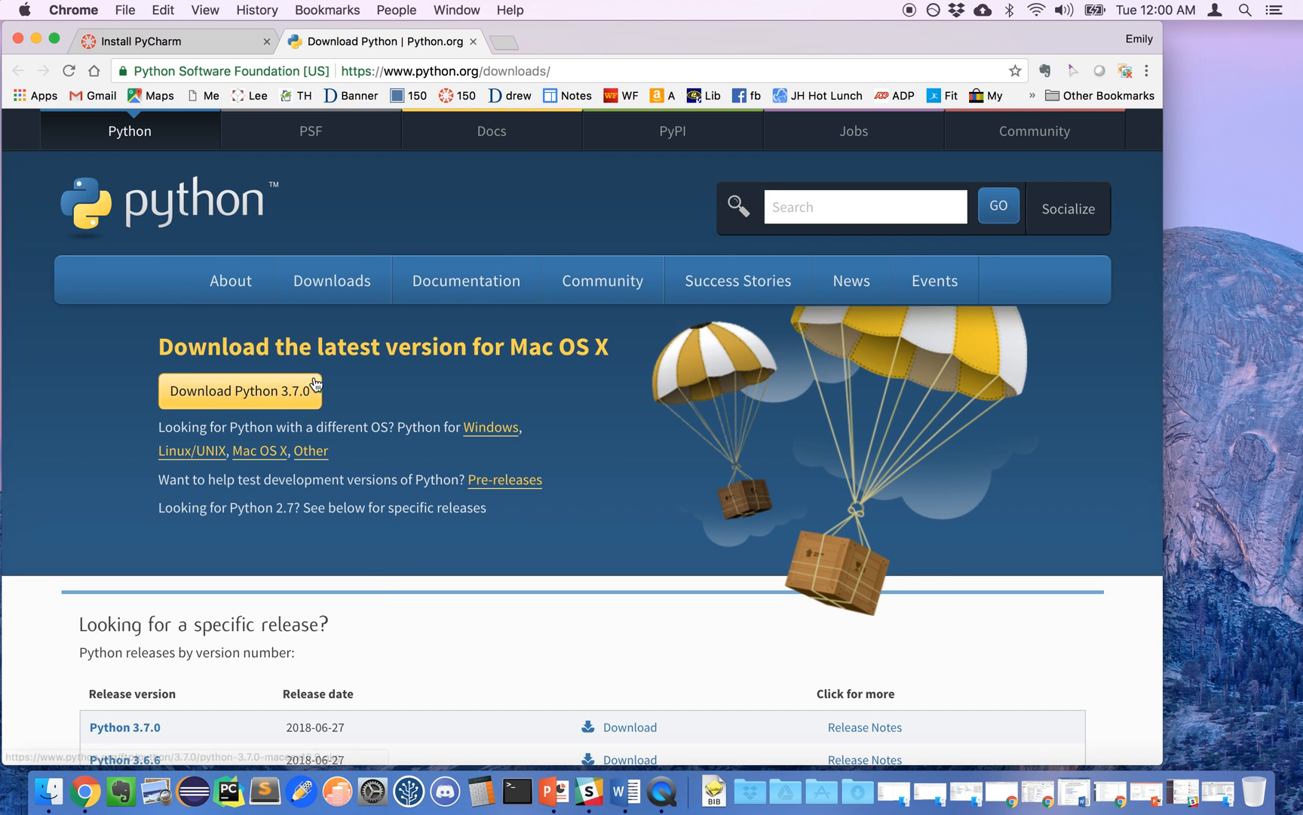
pyautogui.click(281, 406)
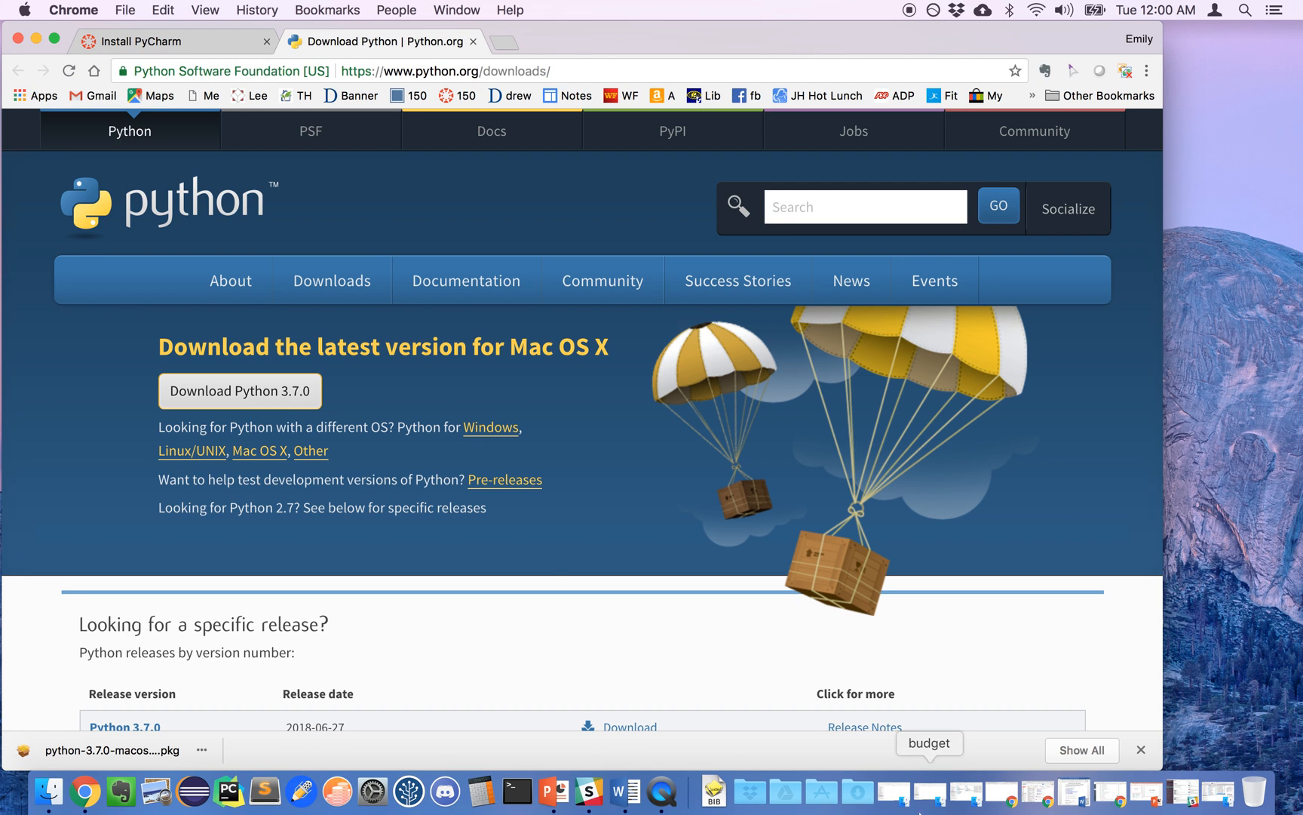
# - Open the downloaded Python 3.7.0 package and proceed through its installer, agreeing to the license and accepting Macintosh HD as the destination
pyautogui.click(860, 792)
pyautogui.click(862, 728)
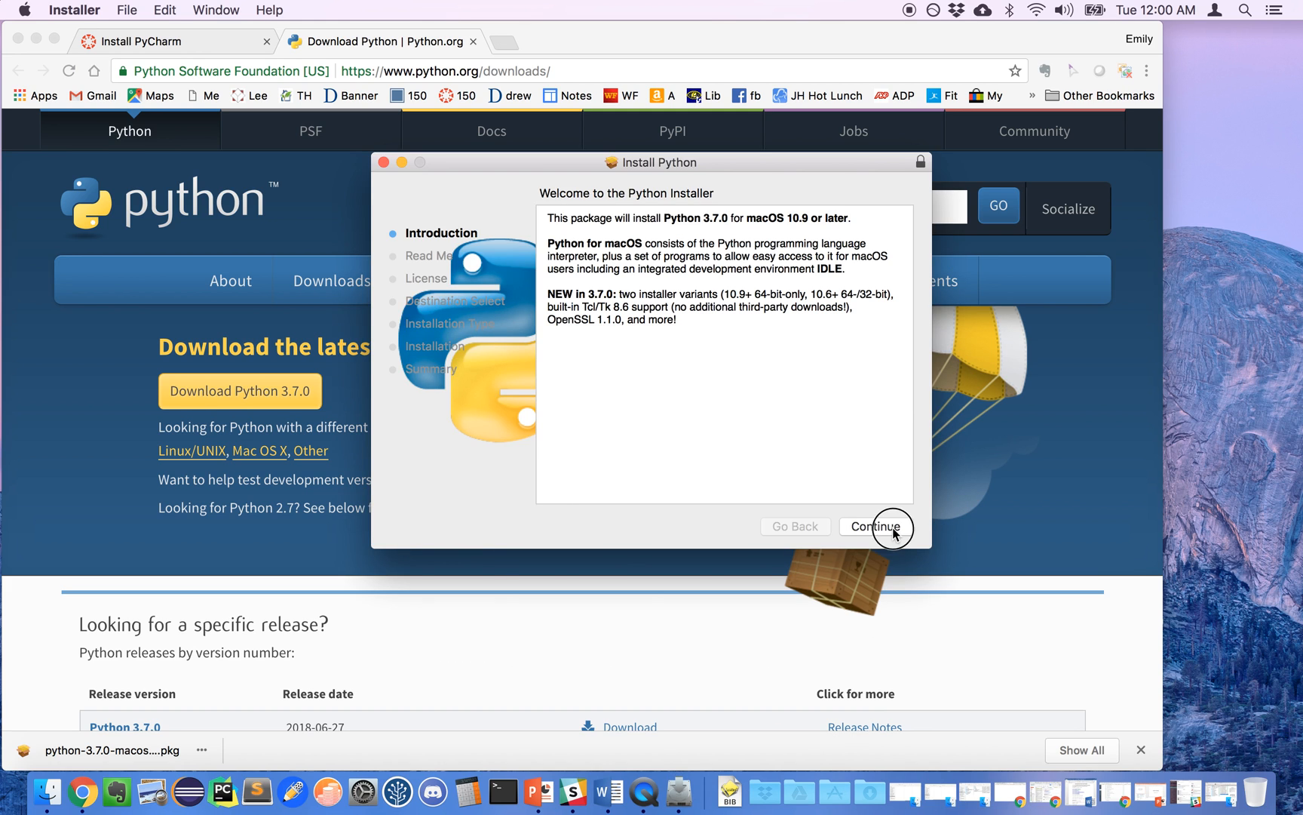
pyautogui.click(895, 533)
pyautogui.click(895, 533)
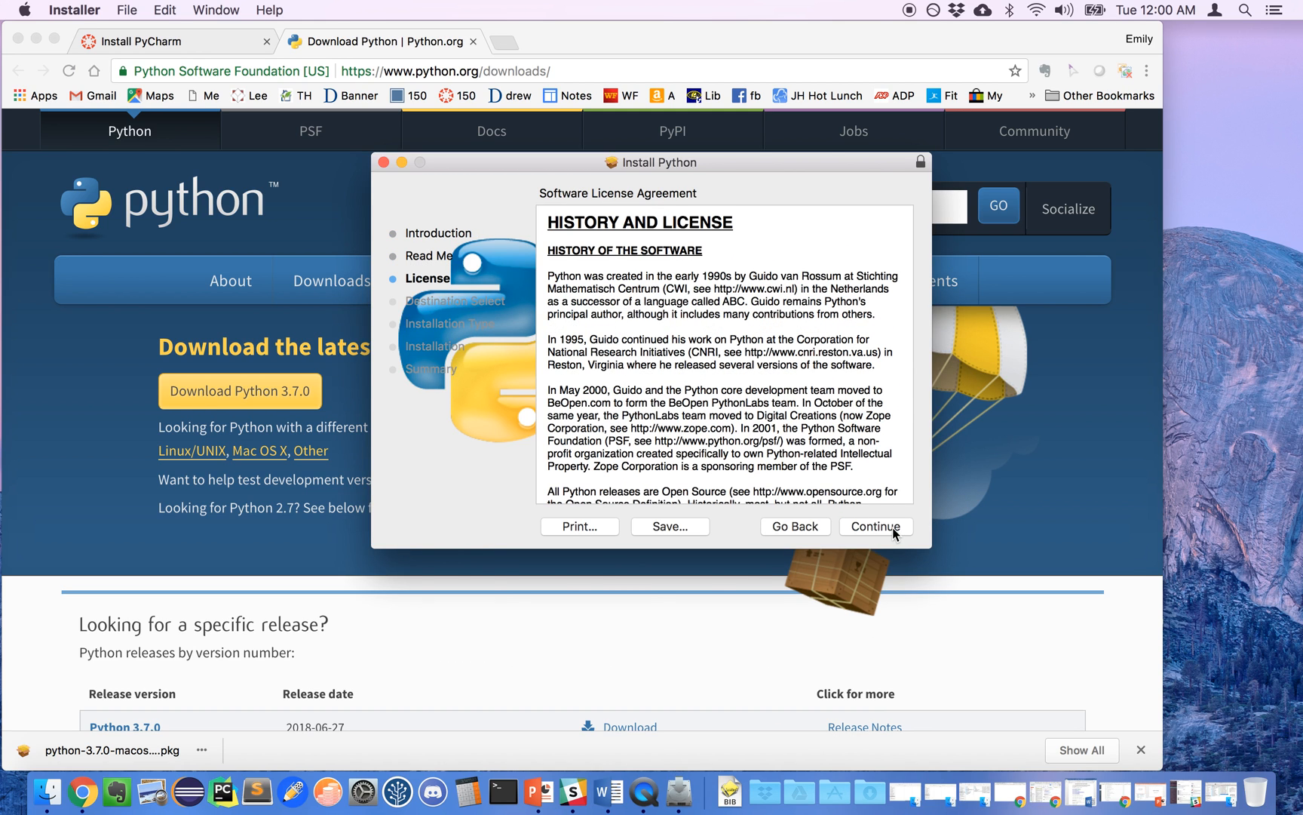
pyautogui.click(894, 533)
pyautogui.click(830, 316)
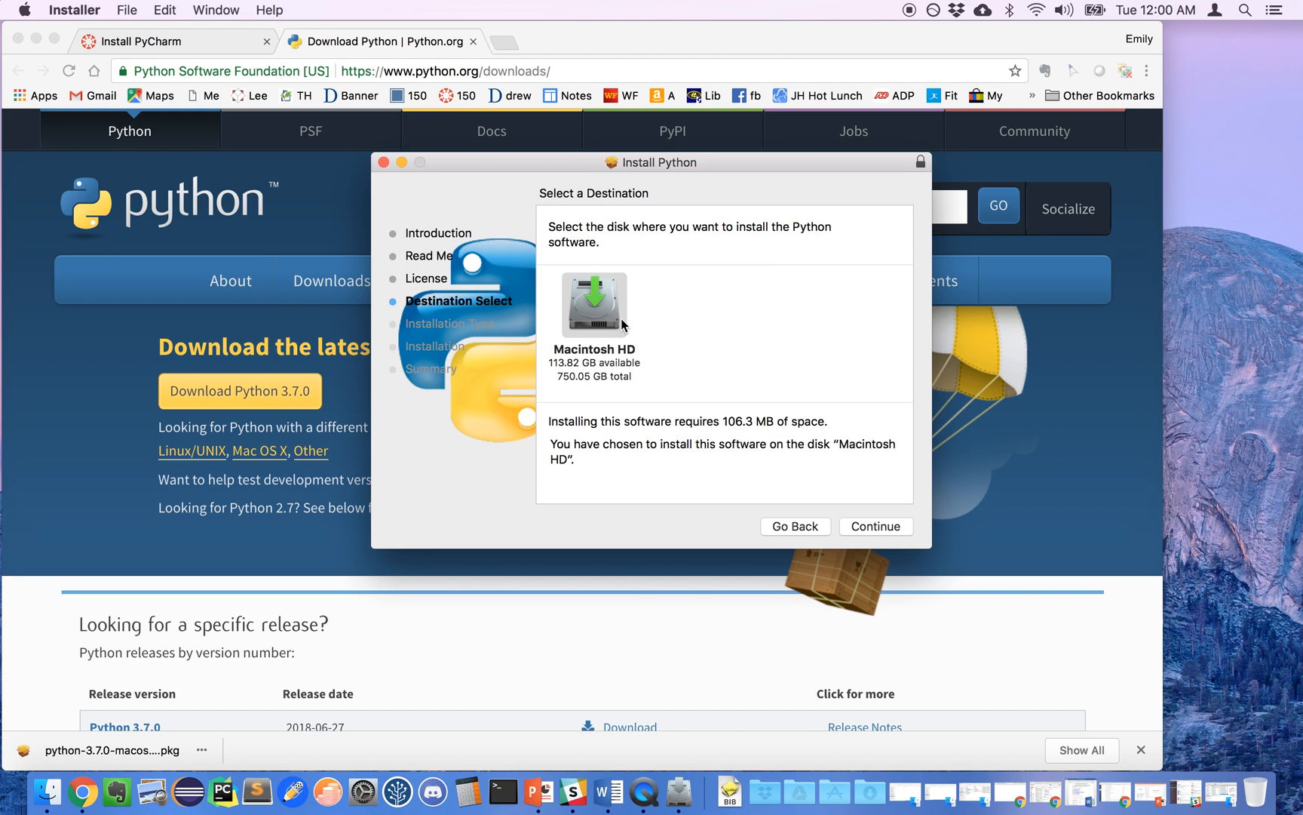
pyautogui.click(879, 527)
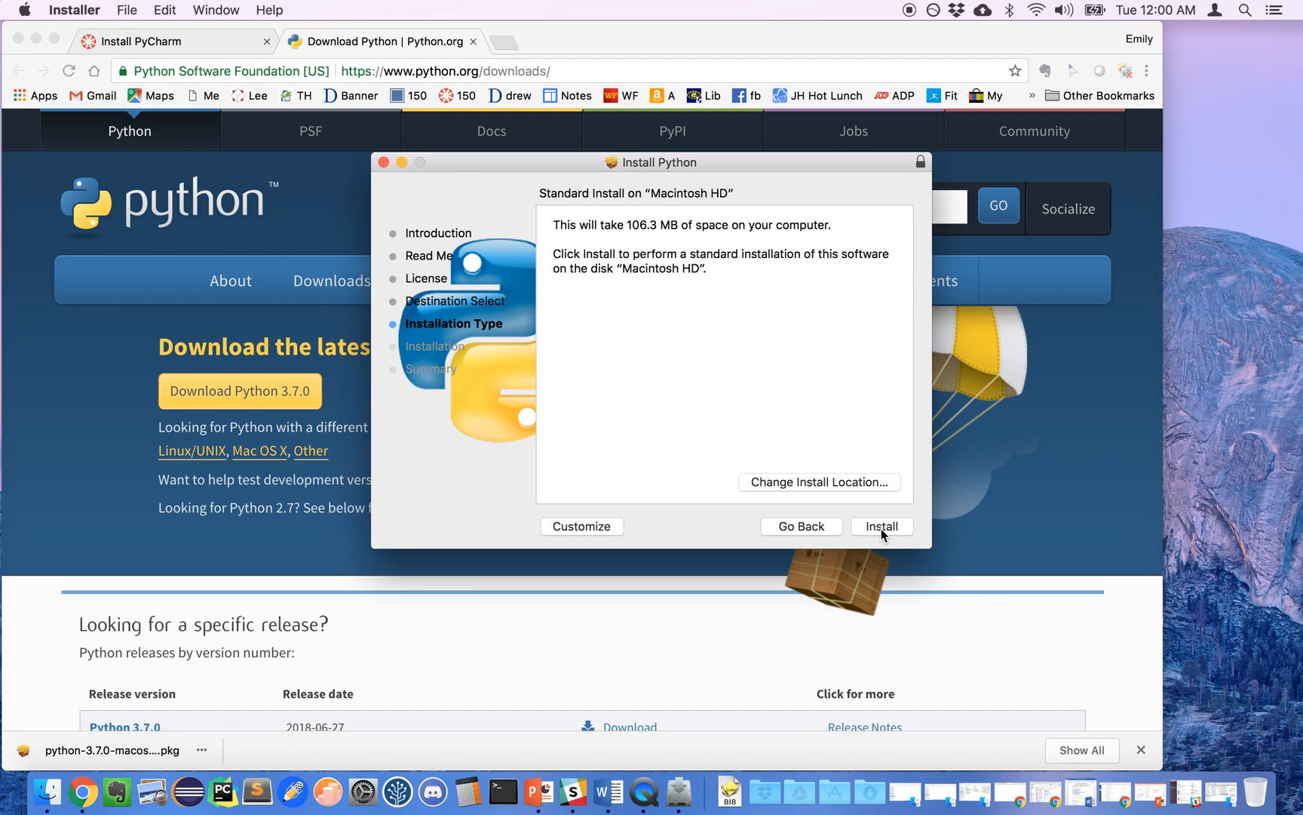
# - Start the standard Python installation and authorize it by entering the account password
pyautogui.click(881, 528)
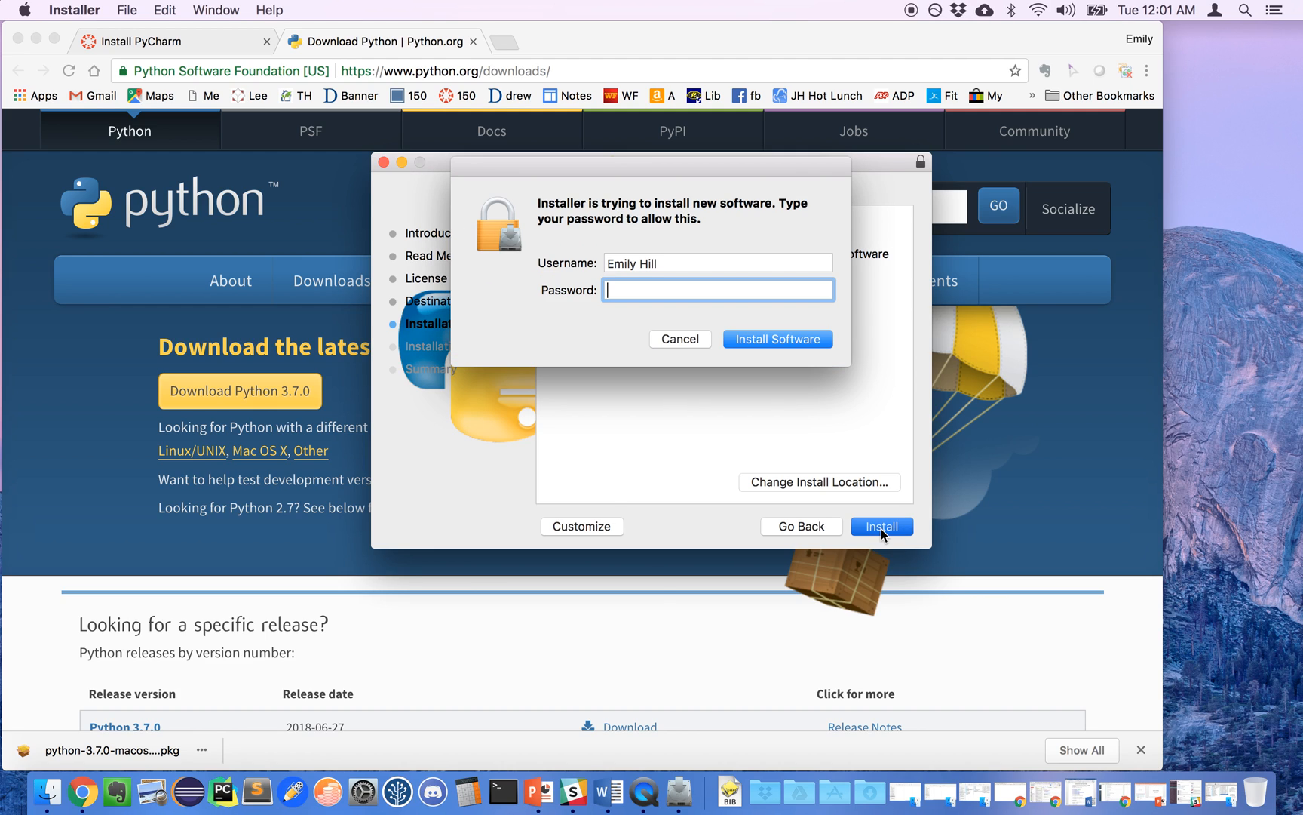
pyautogui.write('••••••••••')
pyautogui.press('Return')
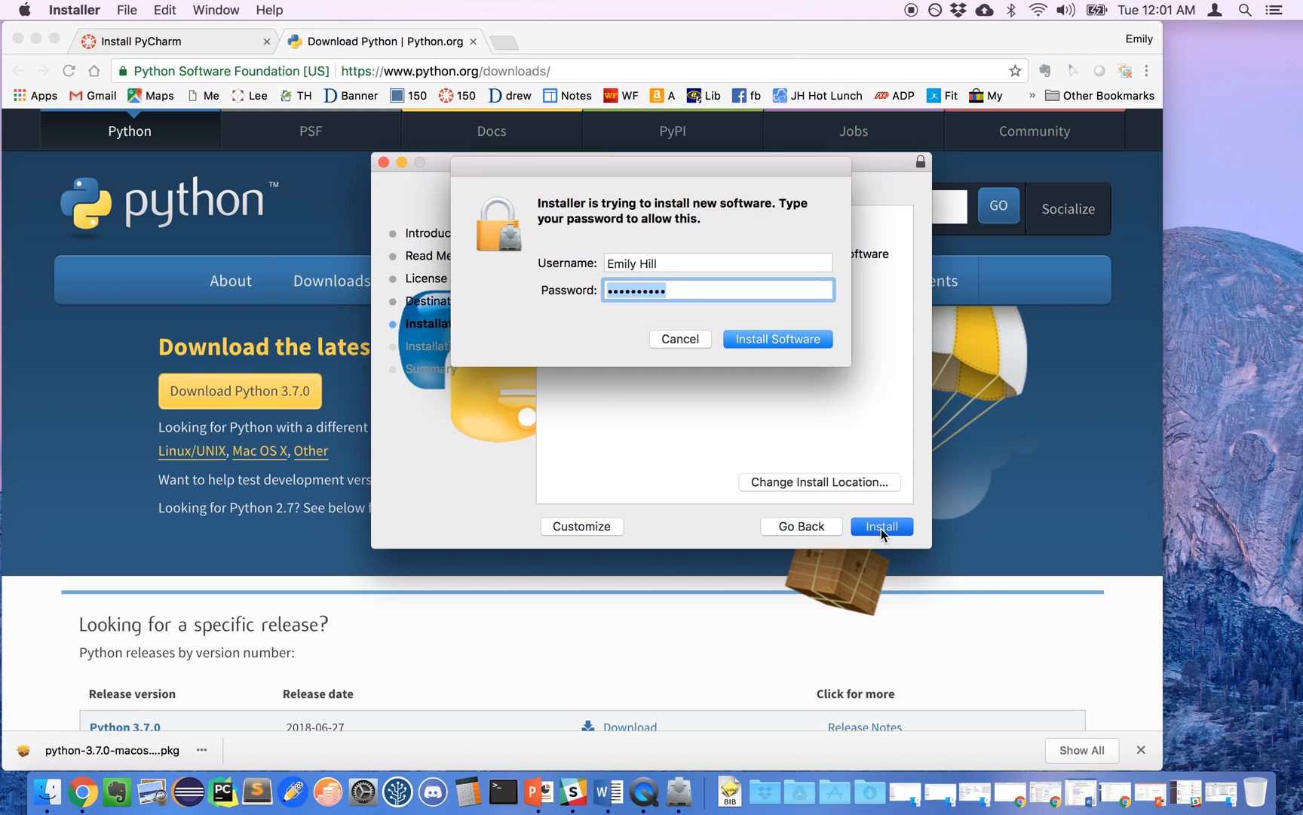
pyautogui.write('••••••••••')
pyautogui.press('Return')
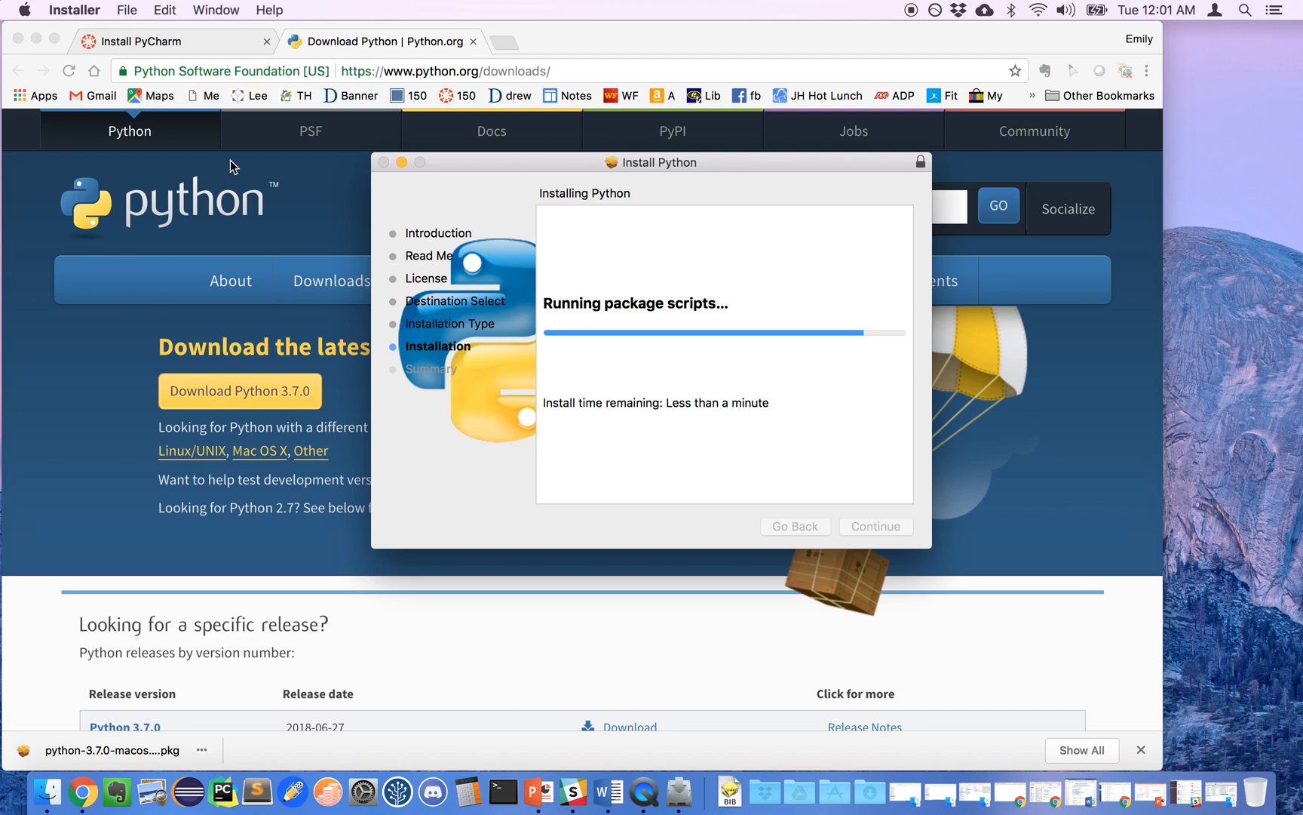
# - Move the Python installer window aside, return to the Install PyCharm assignment and close the Python 3.7 Finder window
pyautogui.moveTo(517, 165); pyautogui.dragTo(833, 173)
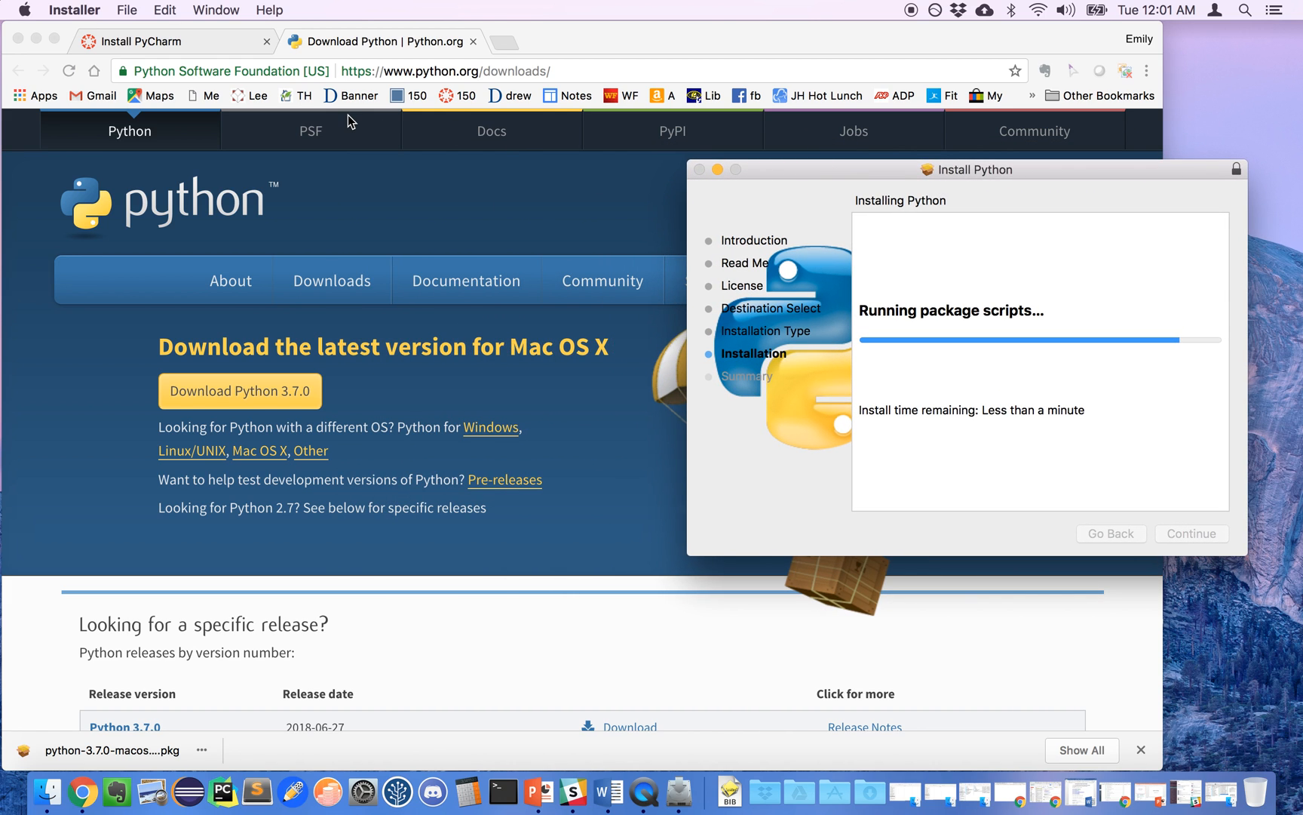
pyautogui.click(180, 46)
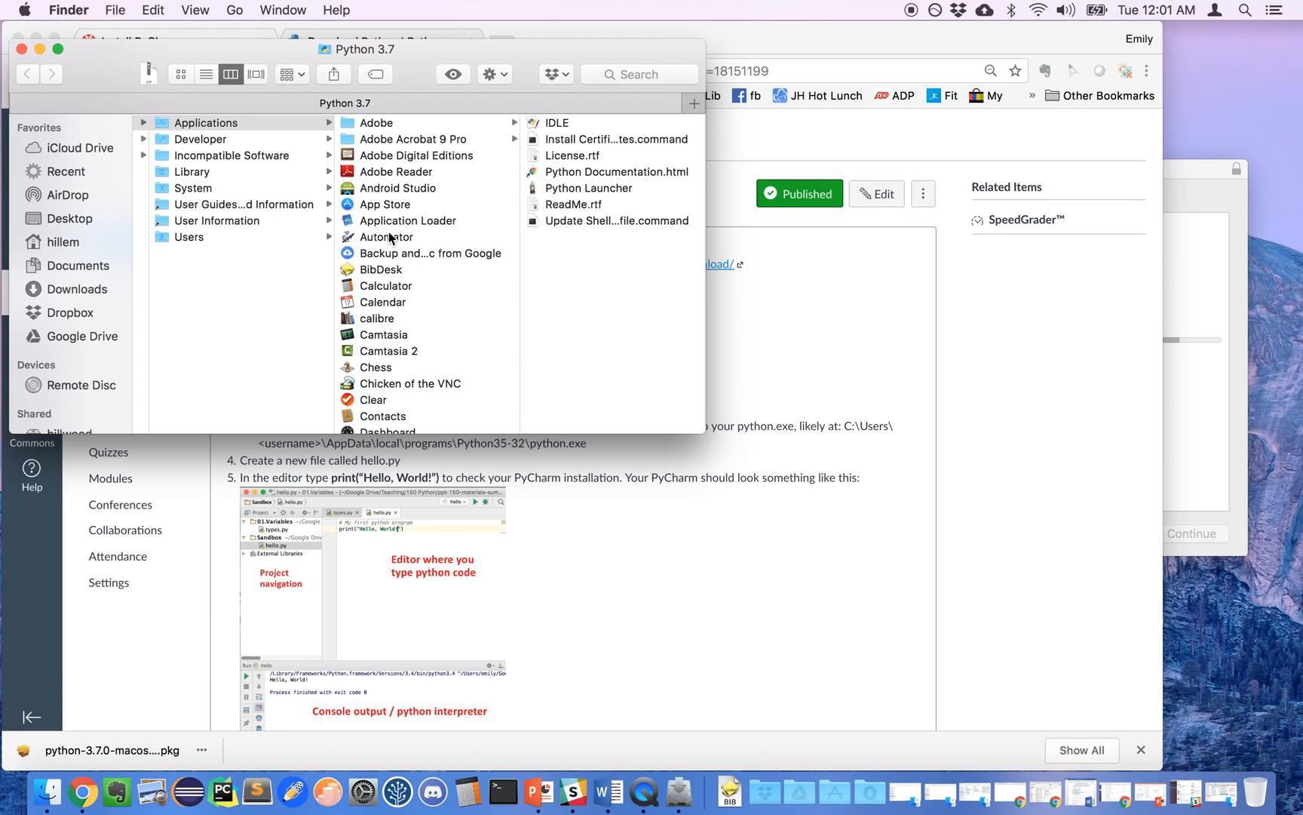
pyautogui.moveTo(409, 76); pyautogui.dragTo(737, 301)
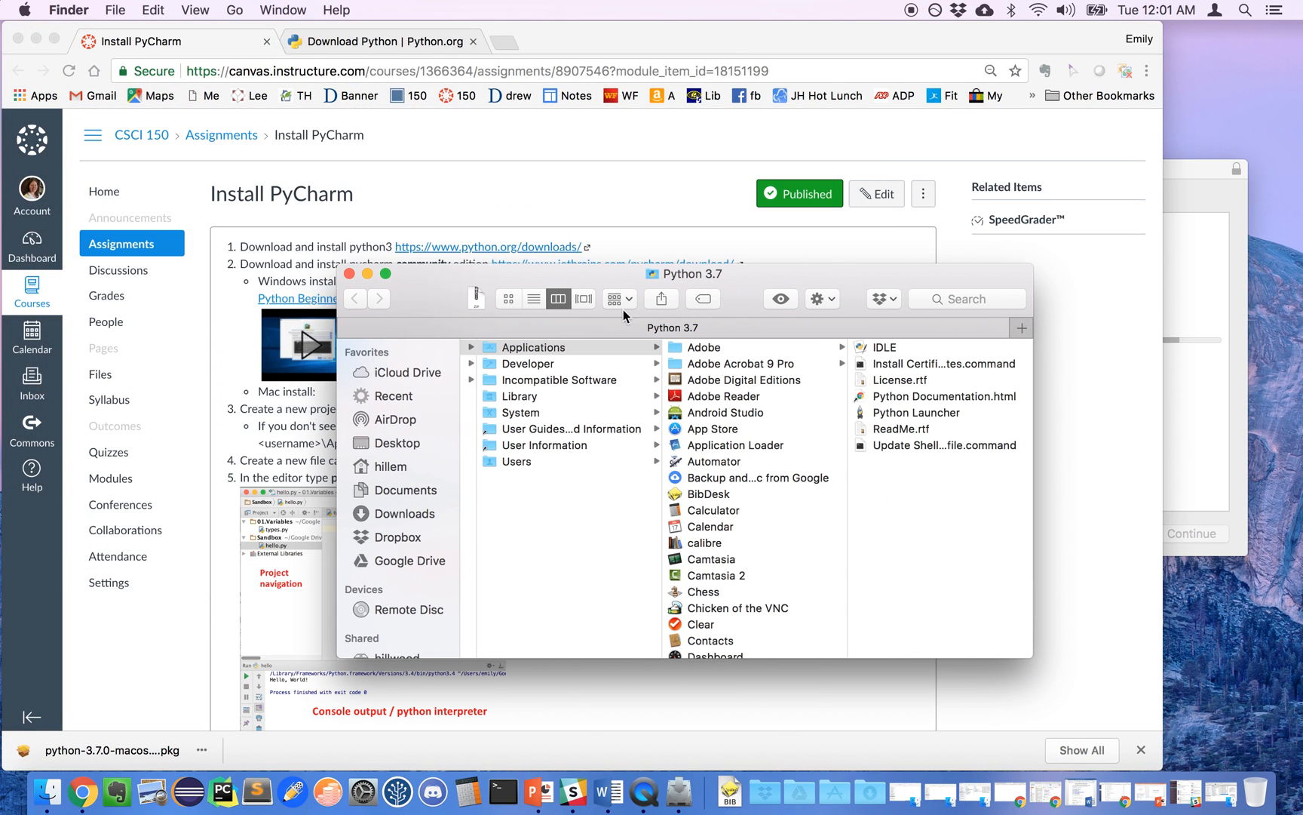
pyautogui.click(350, 274)
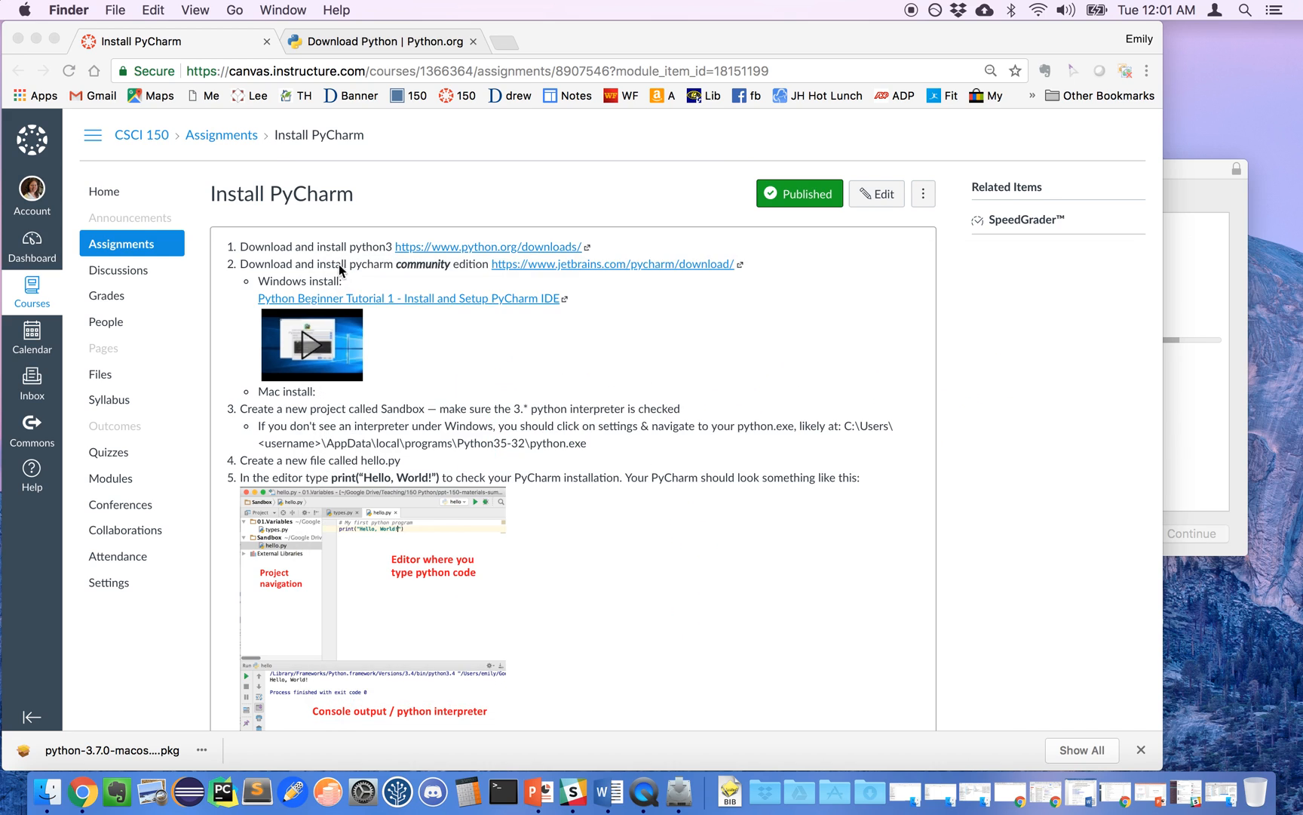
# - Open the JetBrains PyCharm download link from the assignment and close the completed Python installer
pyautogui.click(447, 264)
pyautogui.click(541, 270)
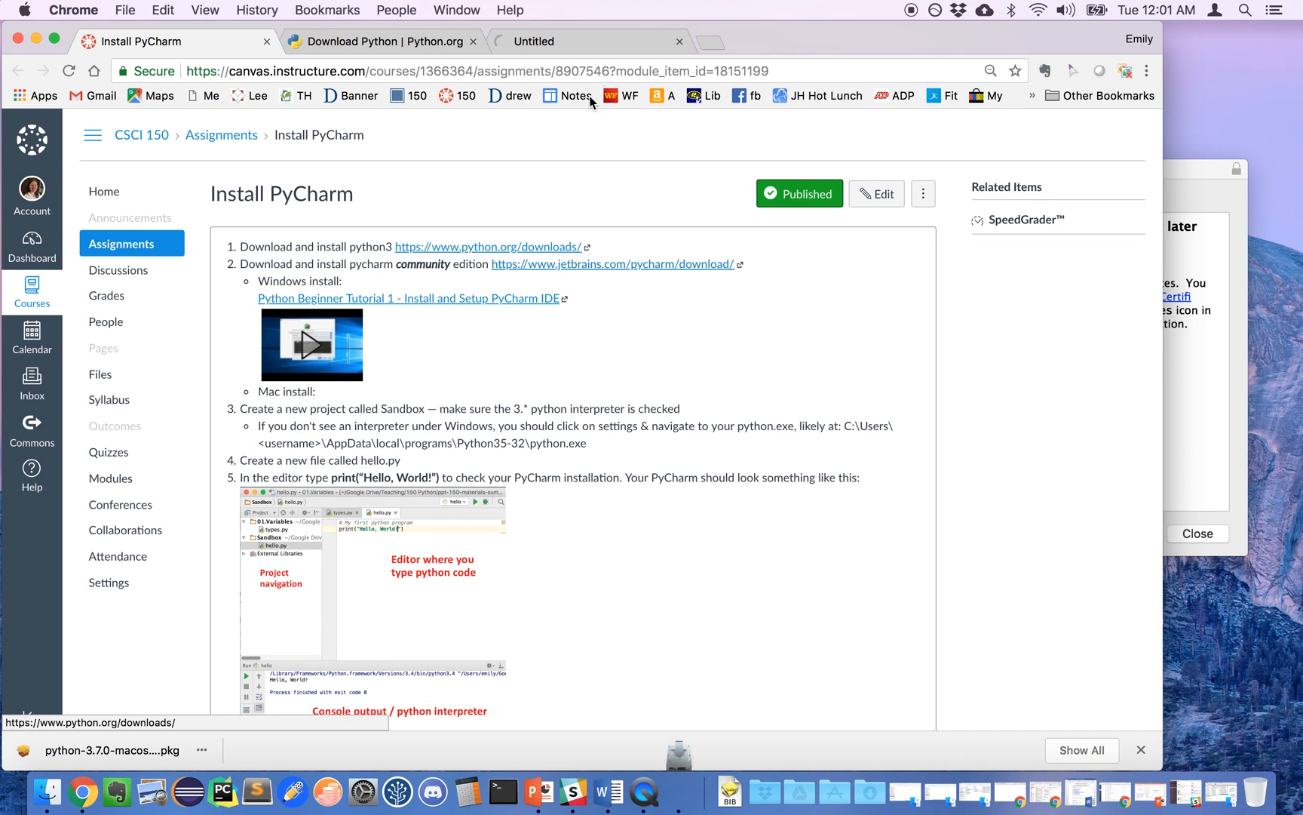
pyautogui.click(1173, 177)
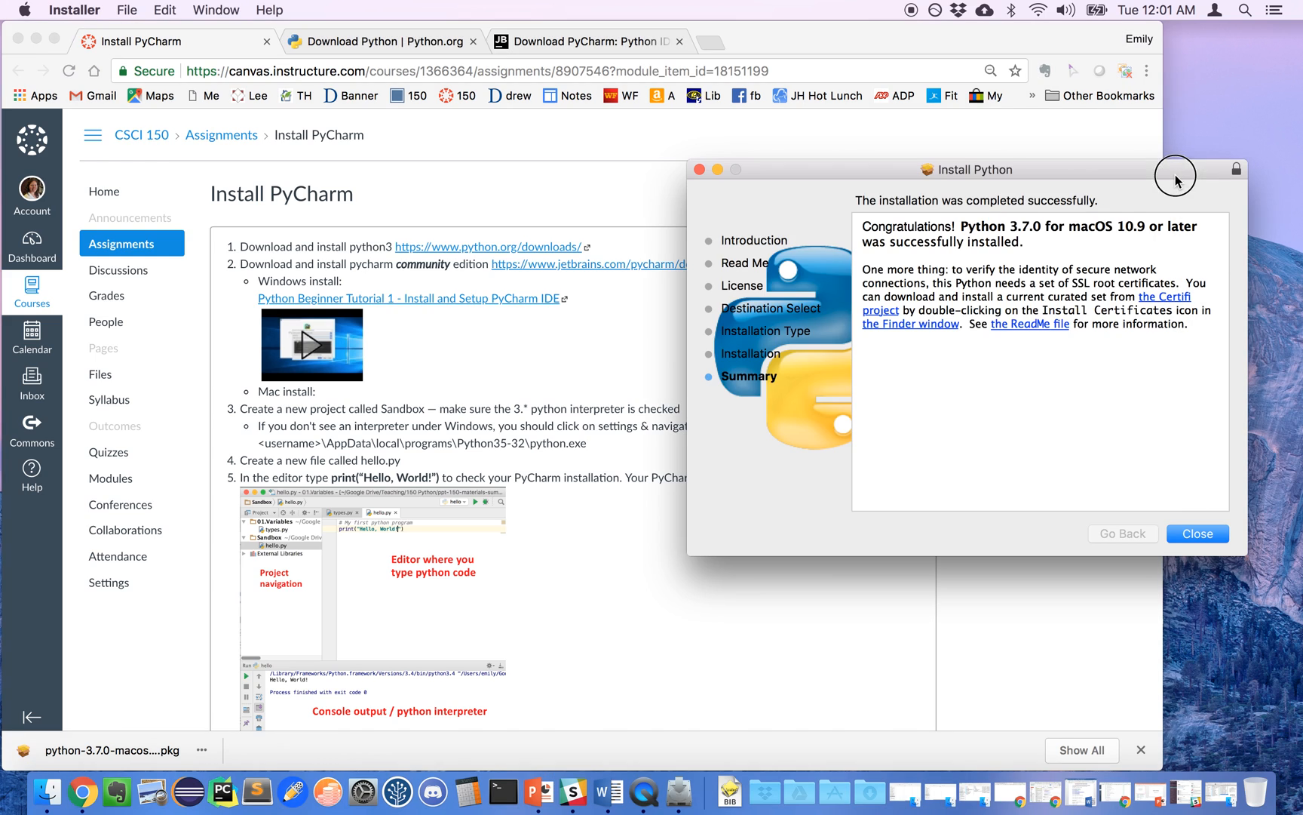
pyautogui.click(1197, 533)
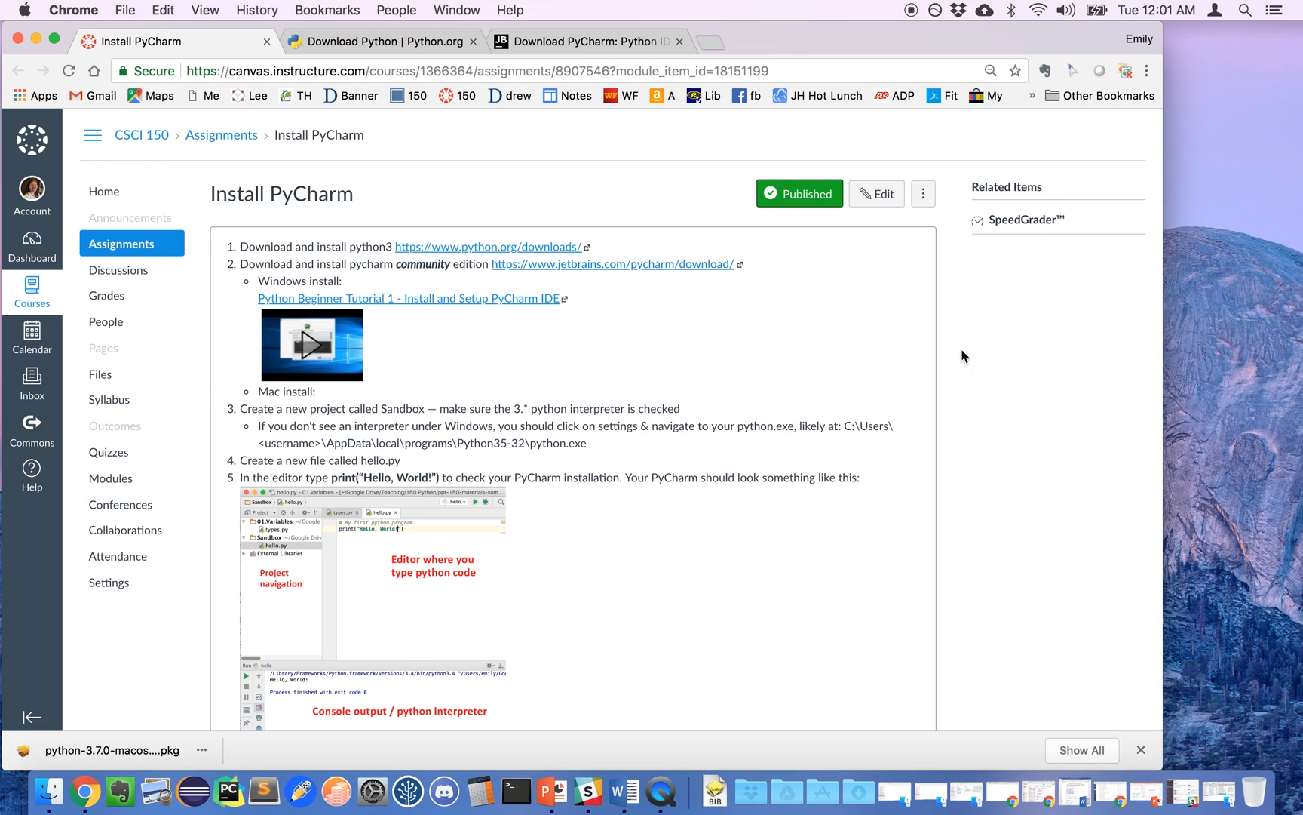
# - Download the PyCharm Community edition for macOS from the JetBrains download page
pyautogui.click(577, 41)
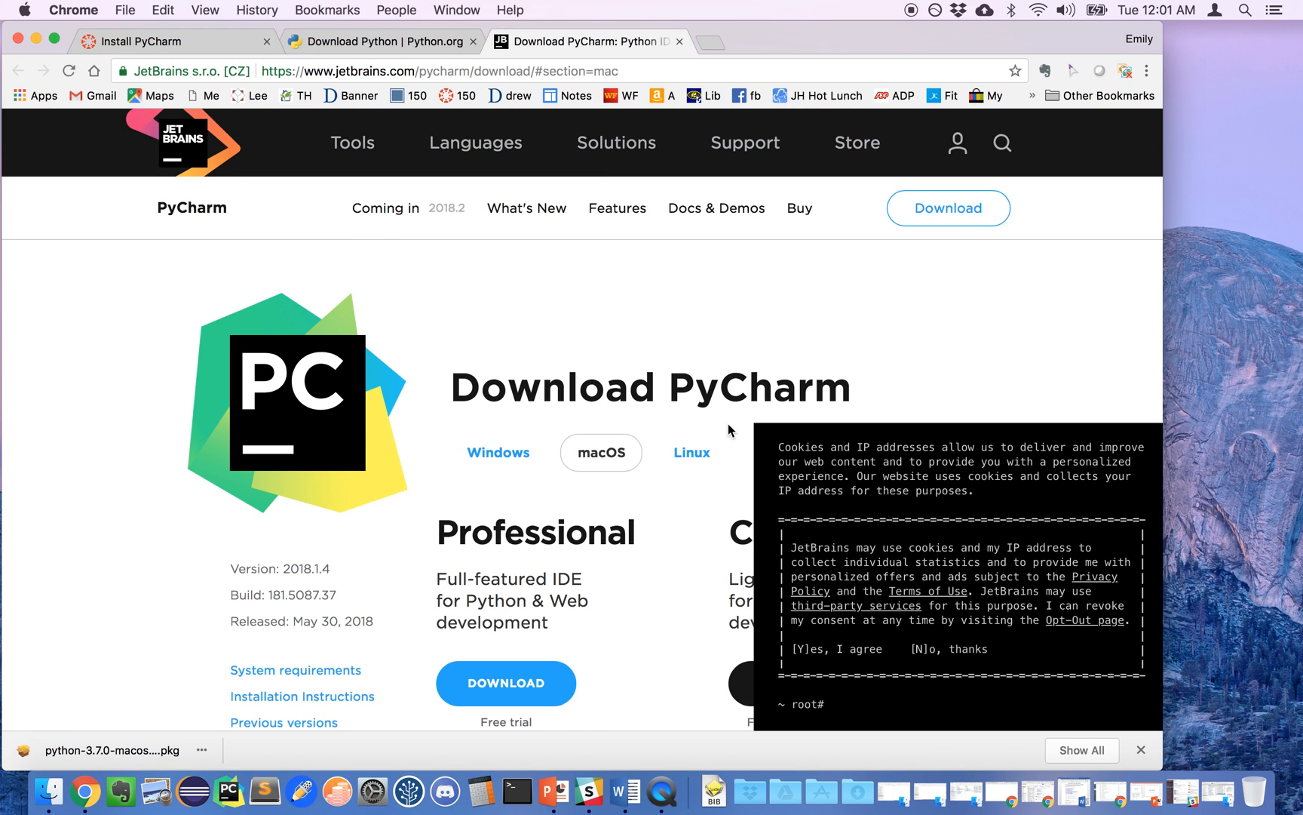
pyautogui.scroll(-5, 729, 427)
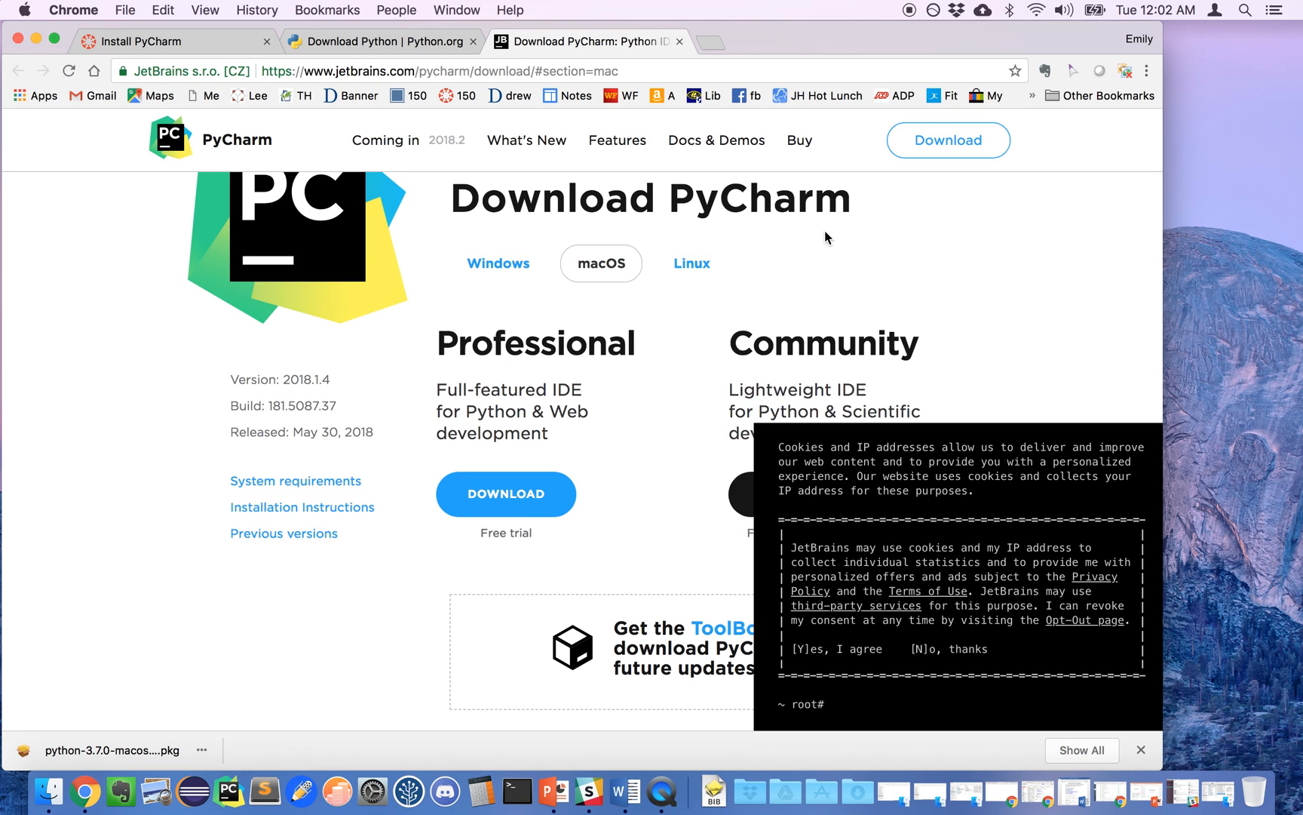
pyautogui.scroll(-3, 872, 326)
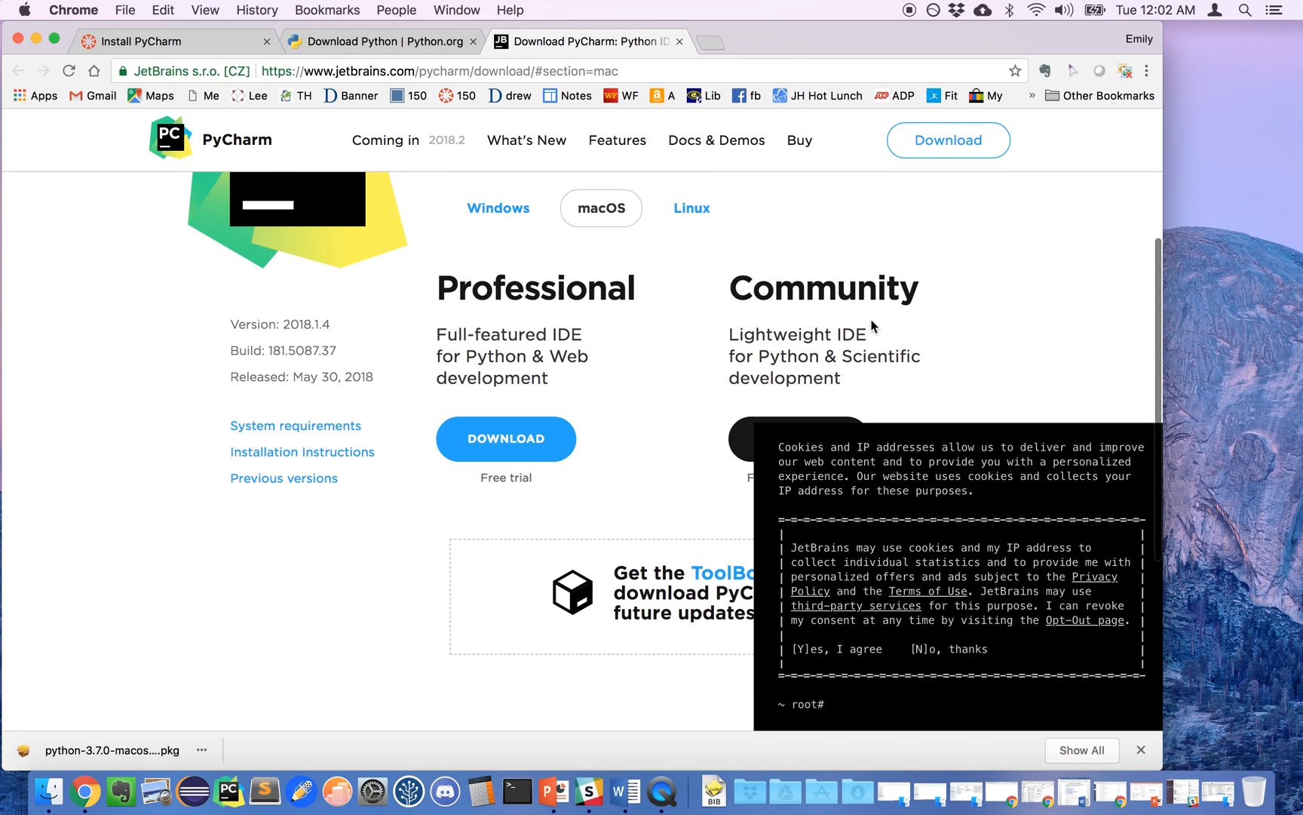
pyautogui.scroll(-1, 873, 326)
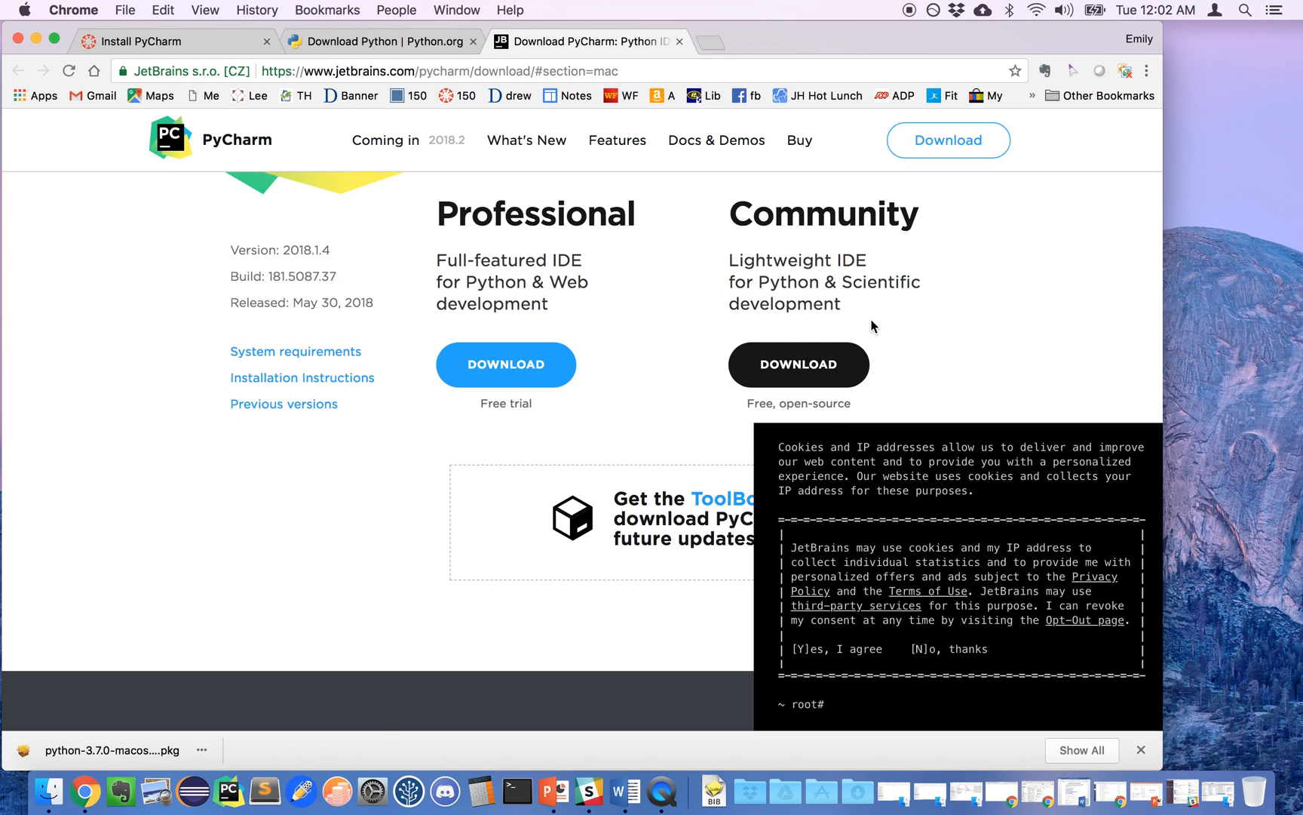
pyautogui.click(823, 382)
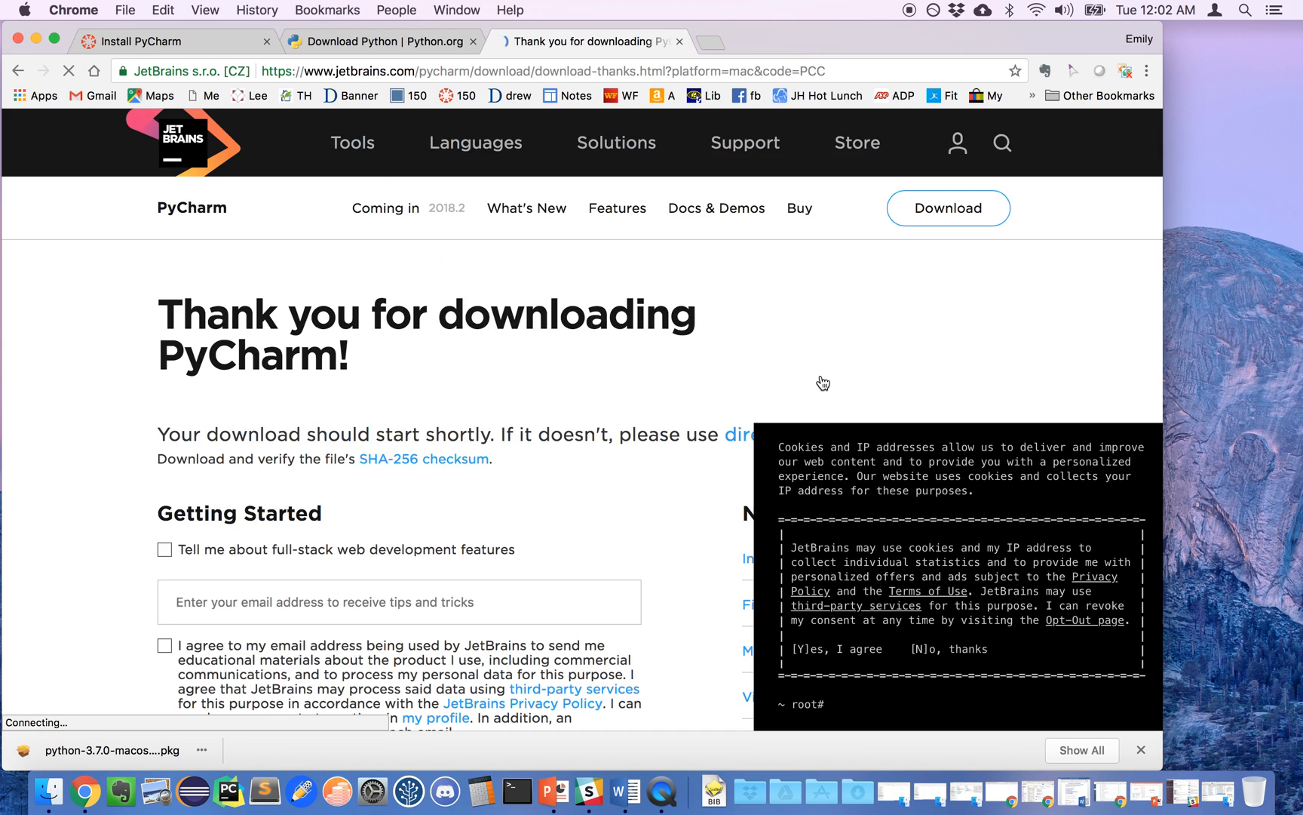
pyautogui.scroll(-4, 663, 520)
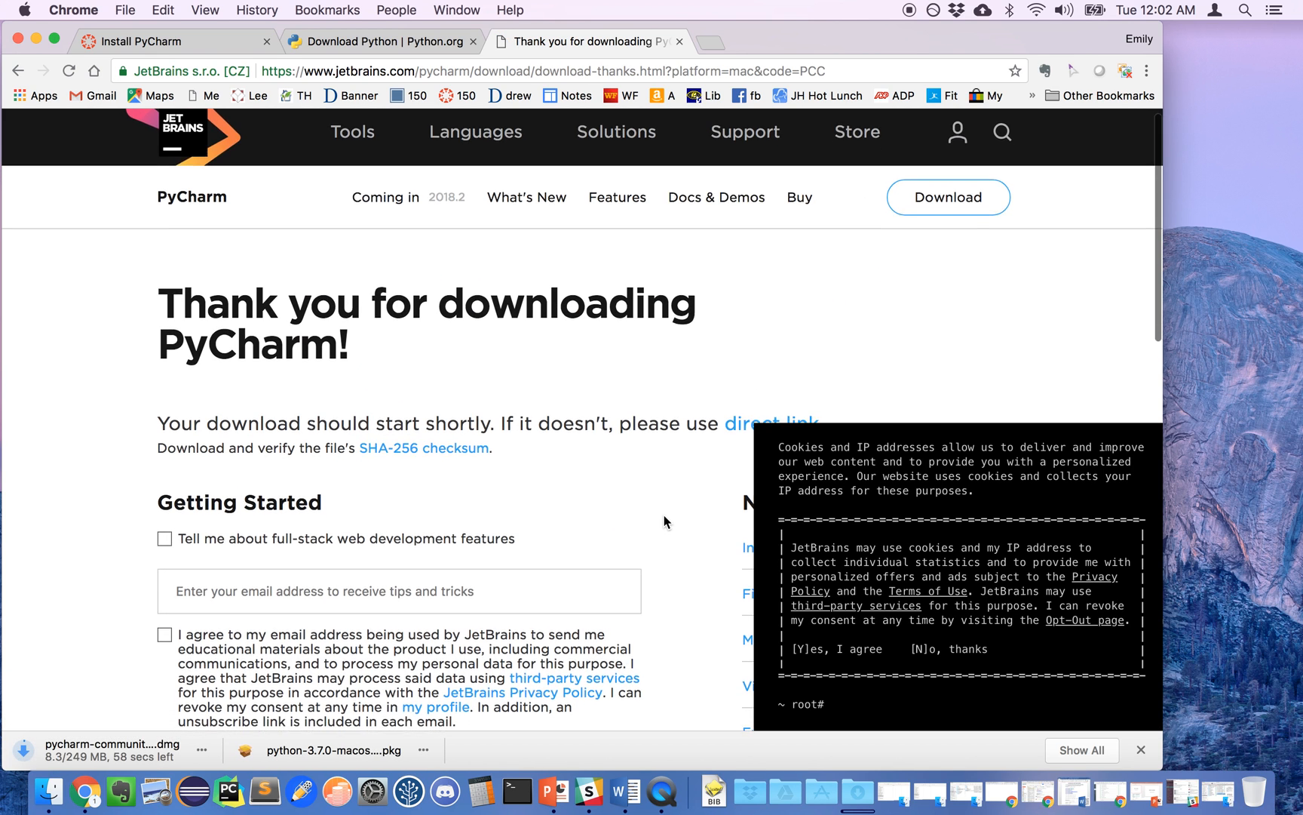
pyautogui.scroll(-1, 663, 521)
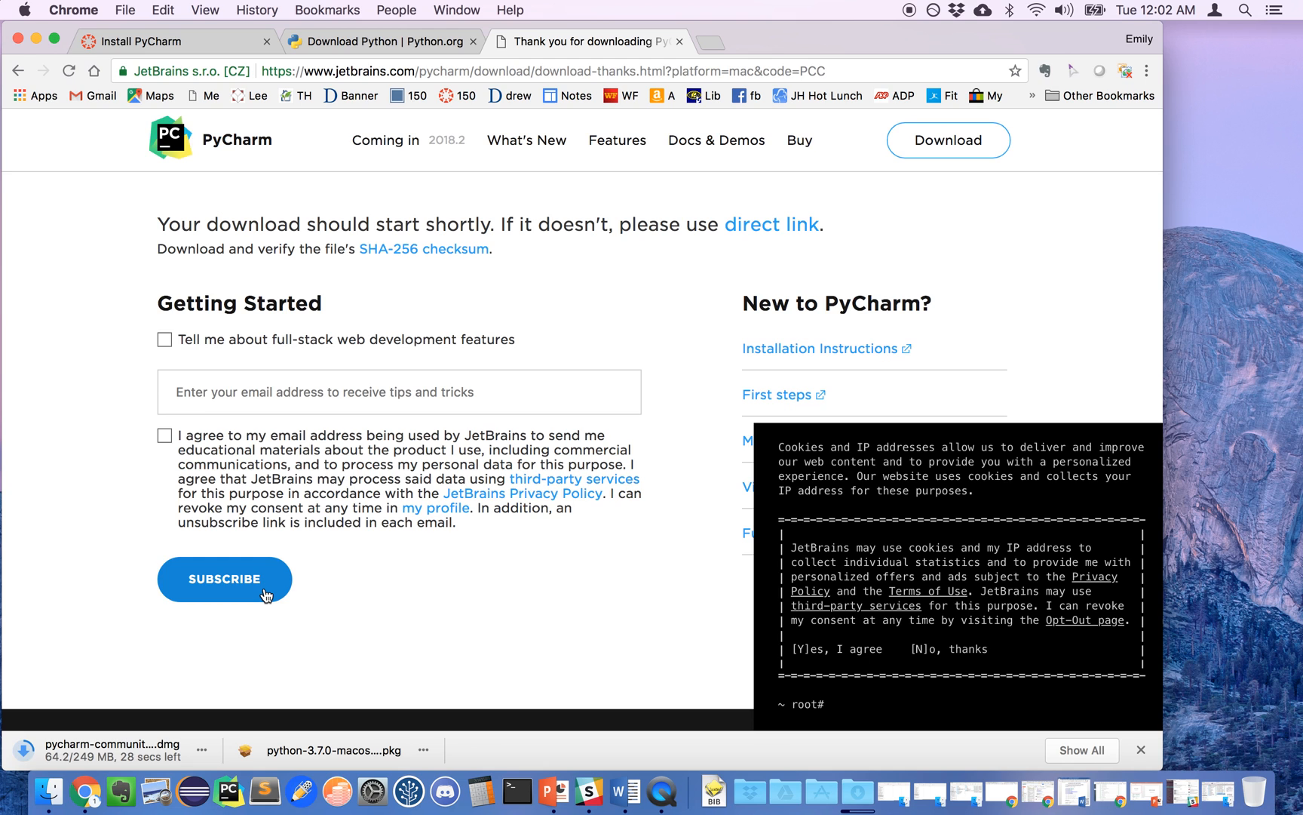
pyautogui.scroll(5, 406, 570)
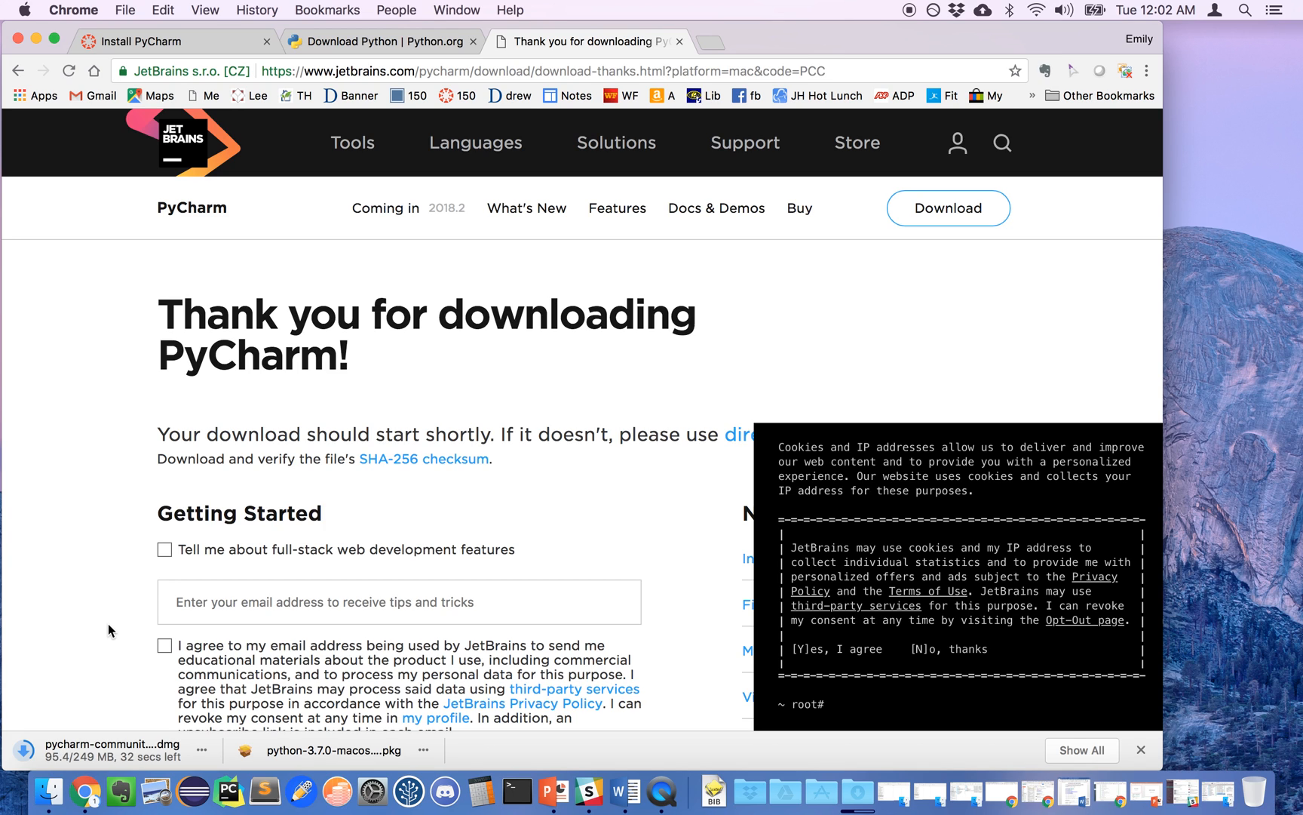
pyautogui.scroll(-2, 108, 623)
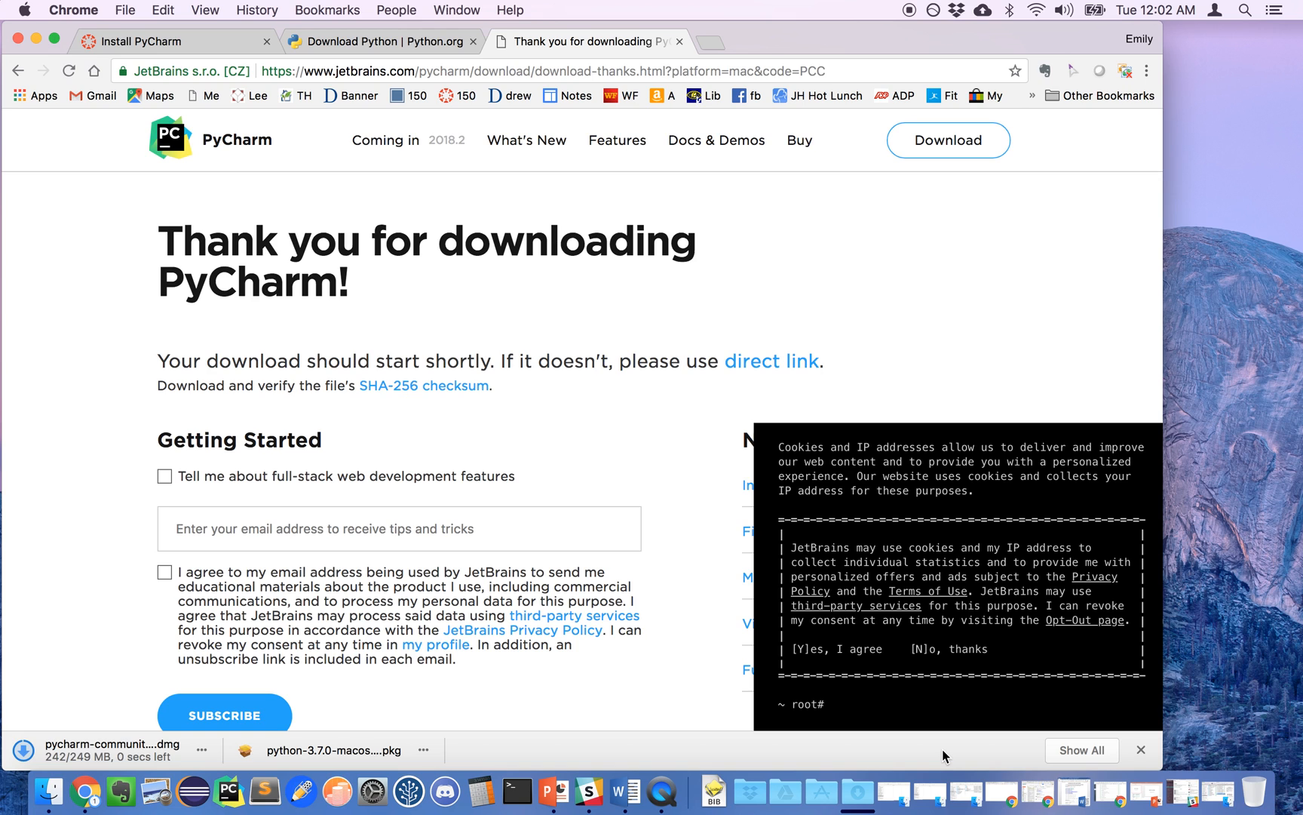
# - Open the downloaded pycharm-community-2018.1.4 (1).dmg and copy PyCharm CE into the Applications folder, replacing the older copy
pyautogui.click(862, 792)
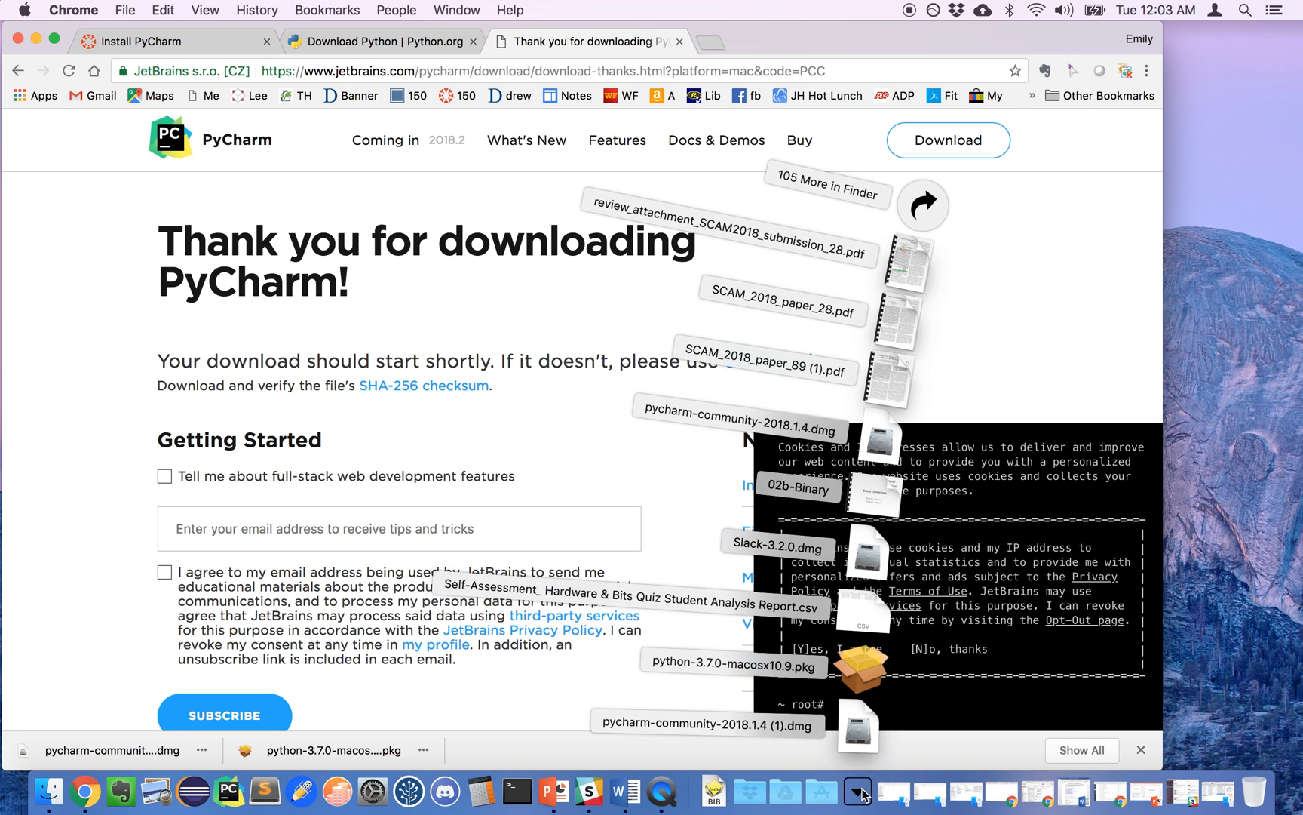
pyautogui.click(866, 737)
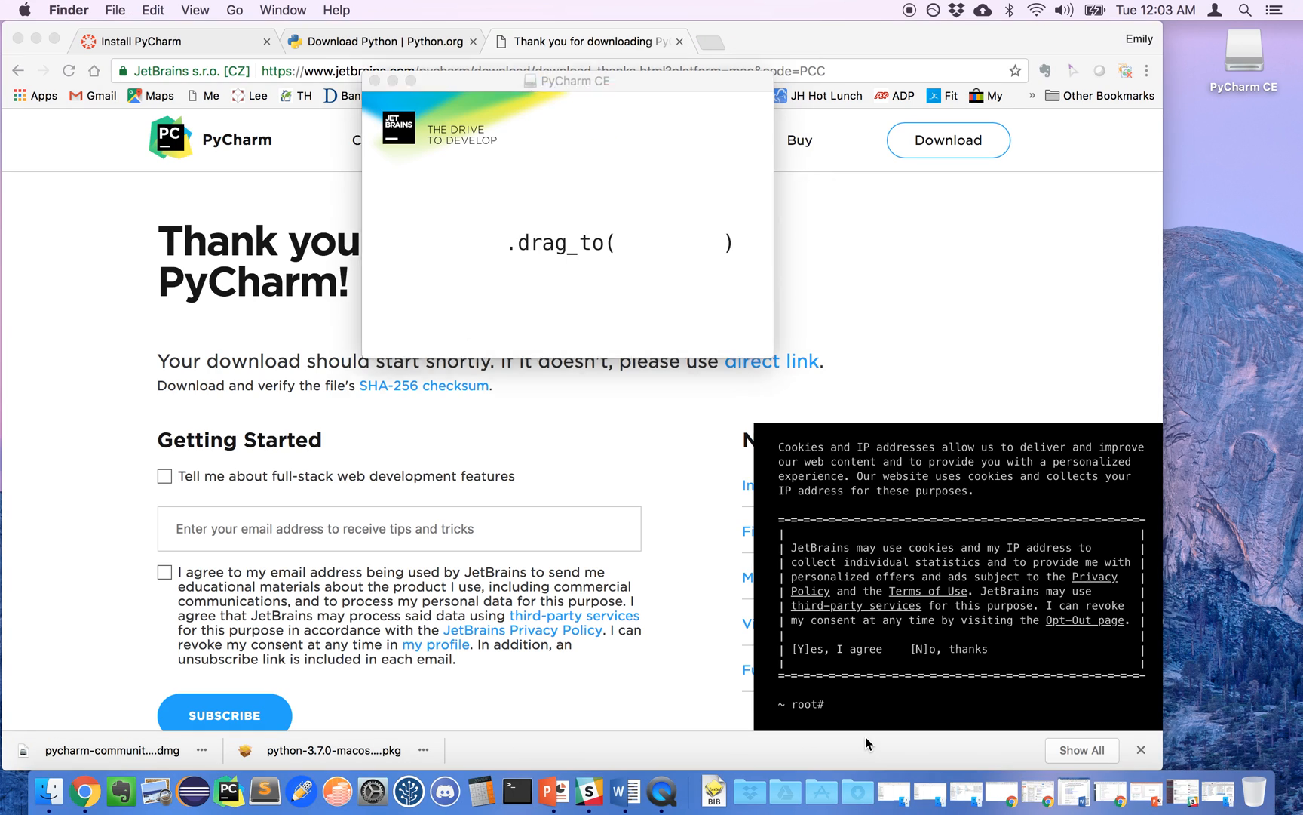
pyautogui.moveTo(461, 256); pyautogui.dragTo(685, 258)
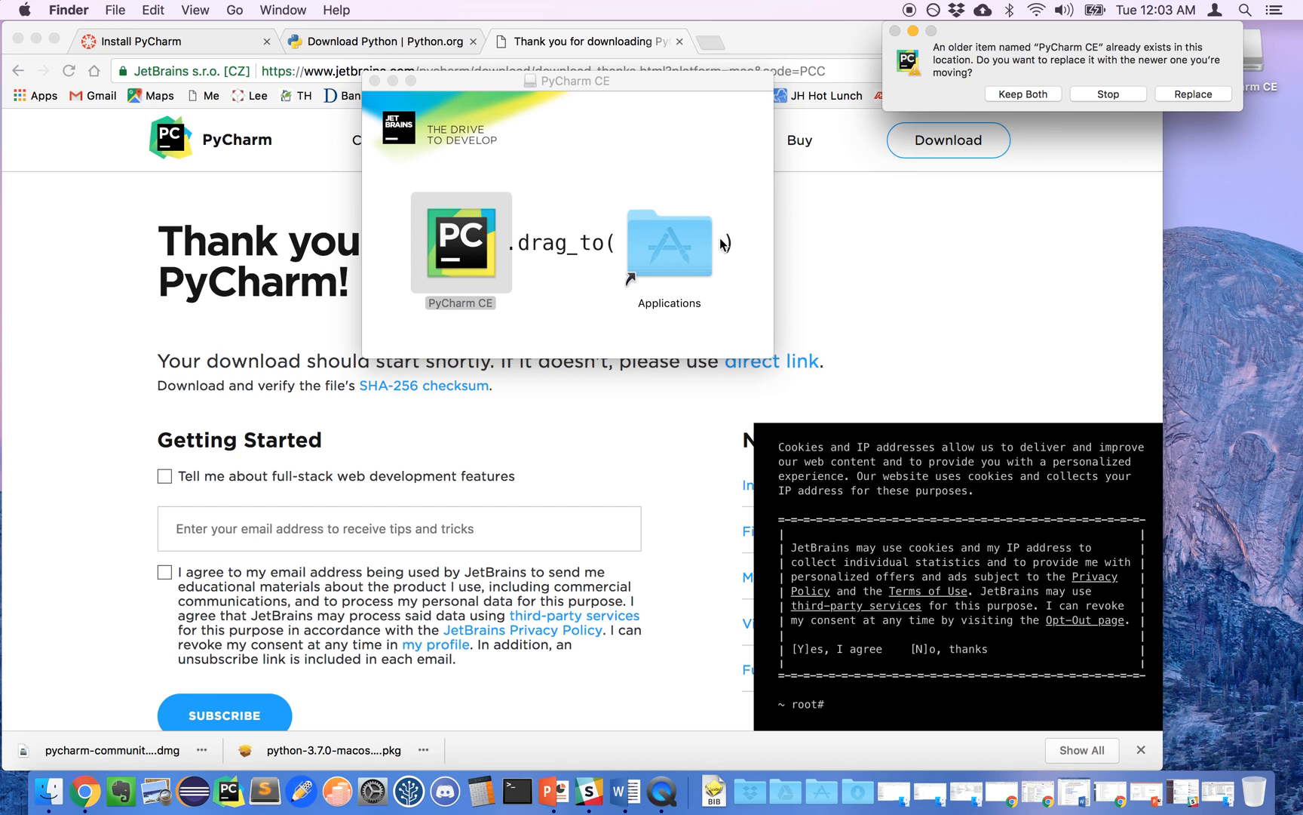
pyautogui.click(1207, 97)
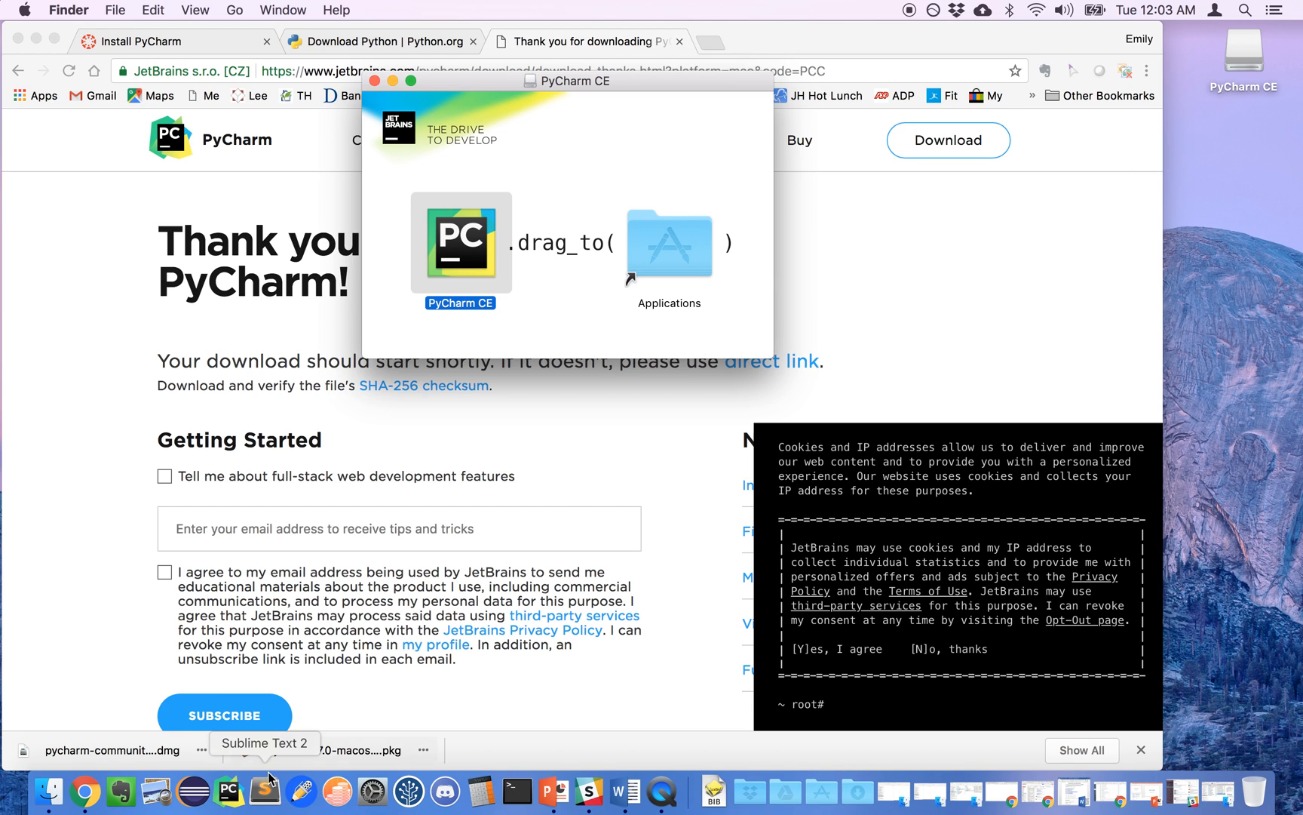
# - Remove the existing PyCharm shortcut from the Dock
pyautogui.rightClick(227, 794)
pyautogui.moveTo(301, 692)
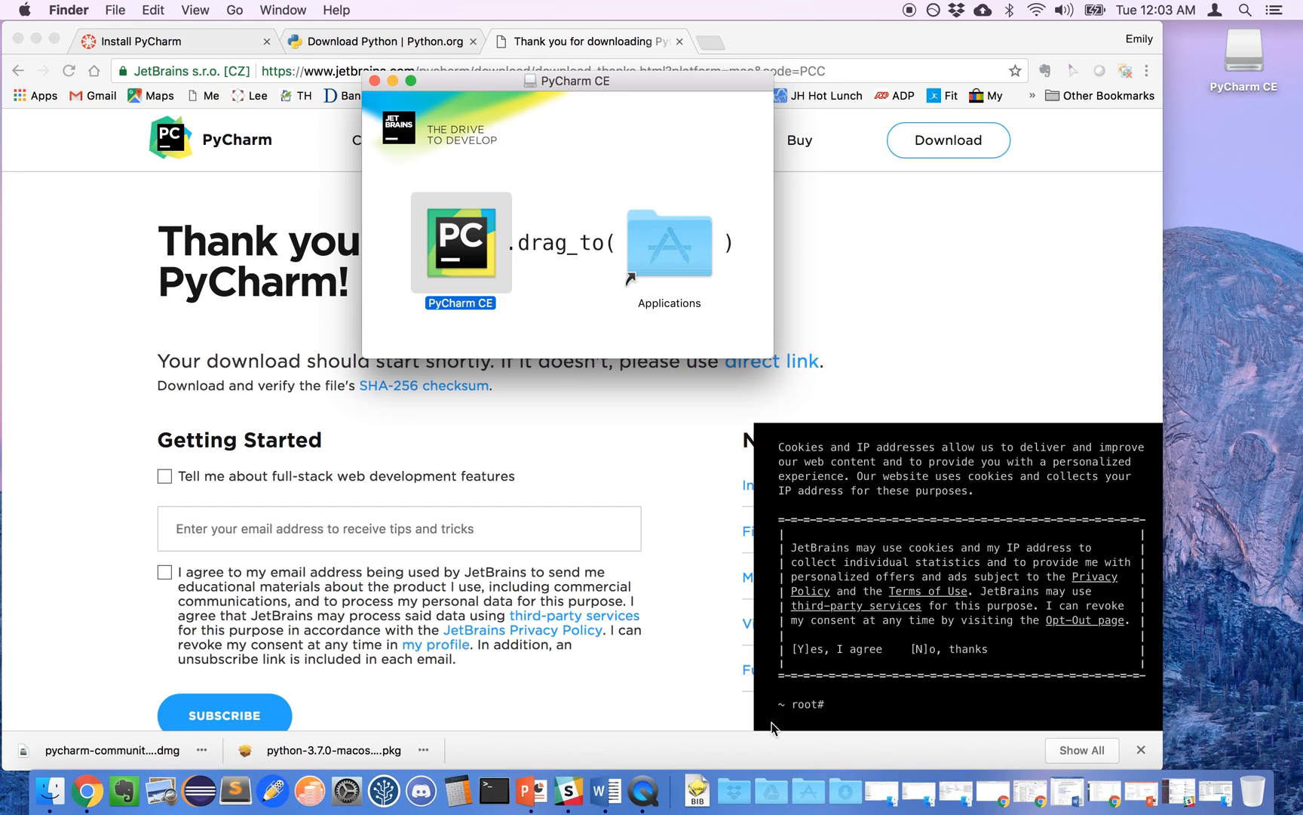
# - Launch the newly installed PyCharm CE from the Applications folder and confirm opening the downloaded application
pyautogui.click(809, 792)
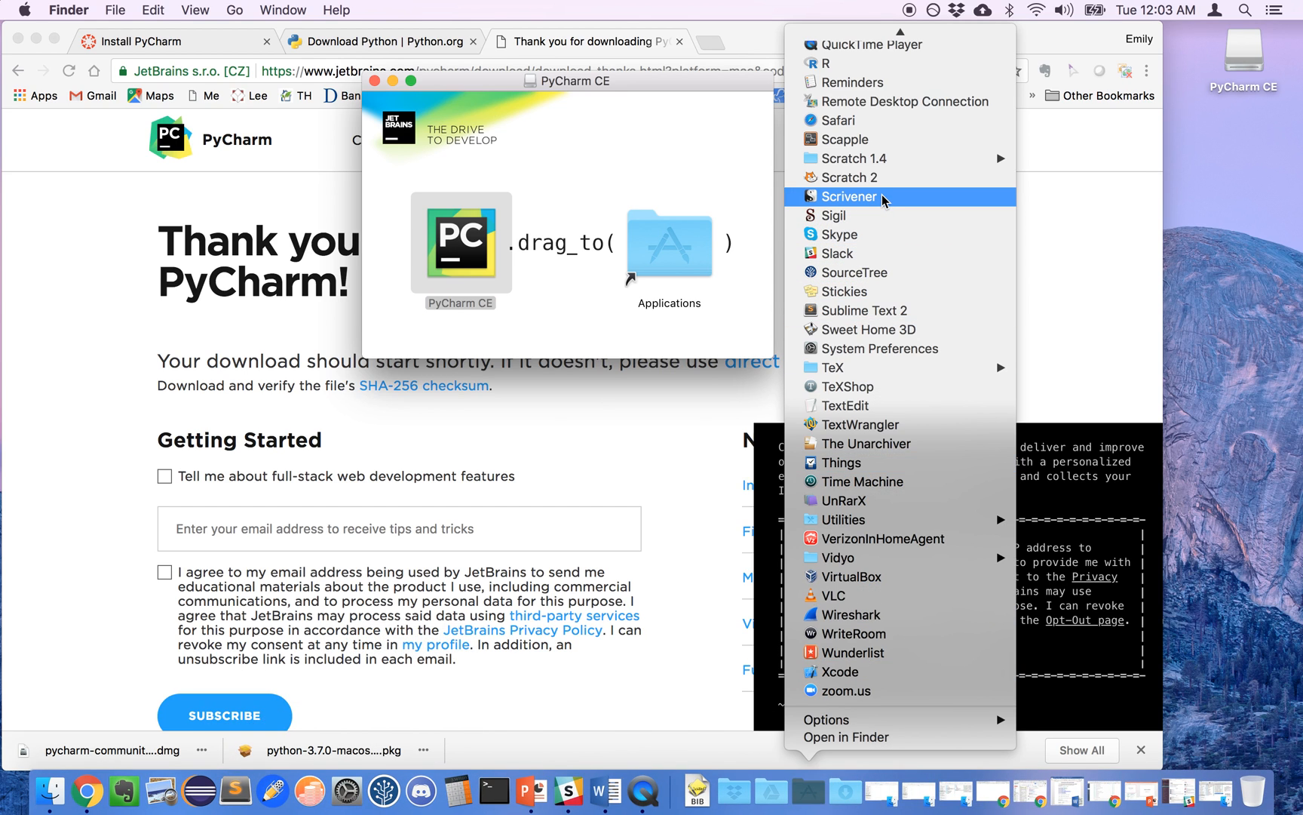
pyautogui.scroll(6, 883, 197)
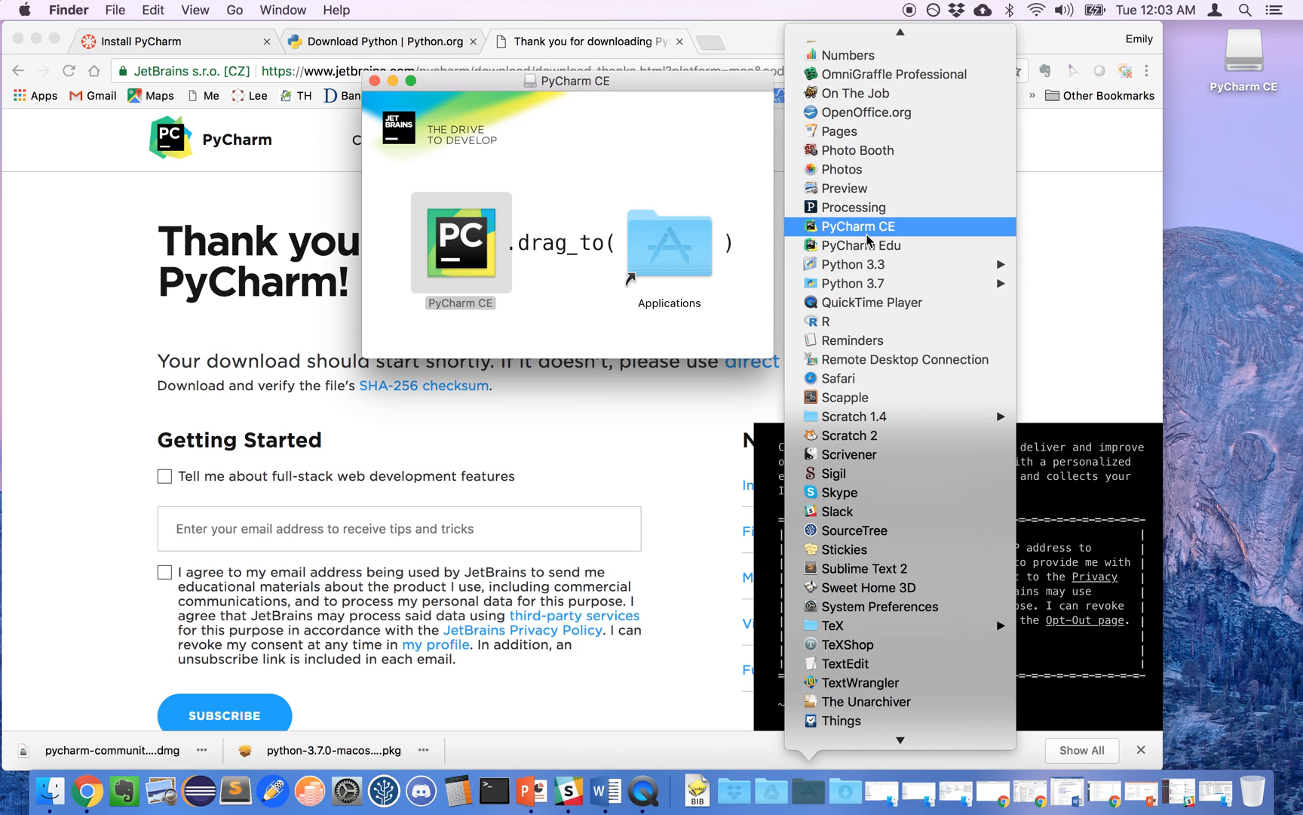
pyautogui.moveTo(872, 265)
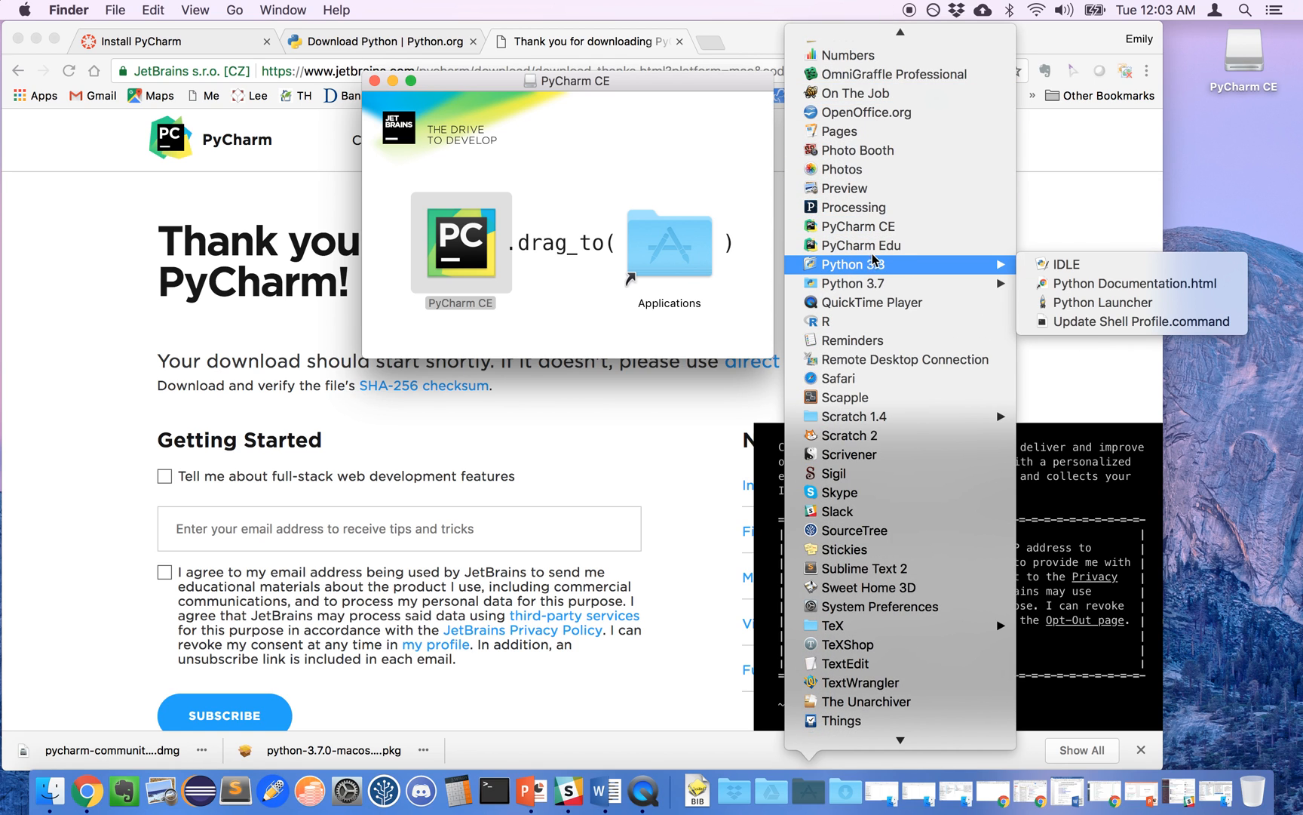
pyautogui.click(875, 226)
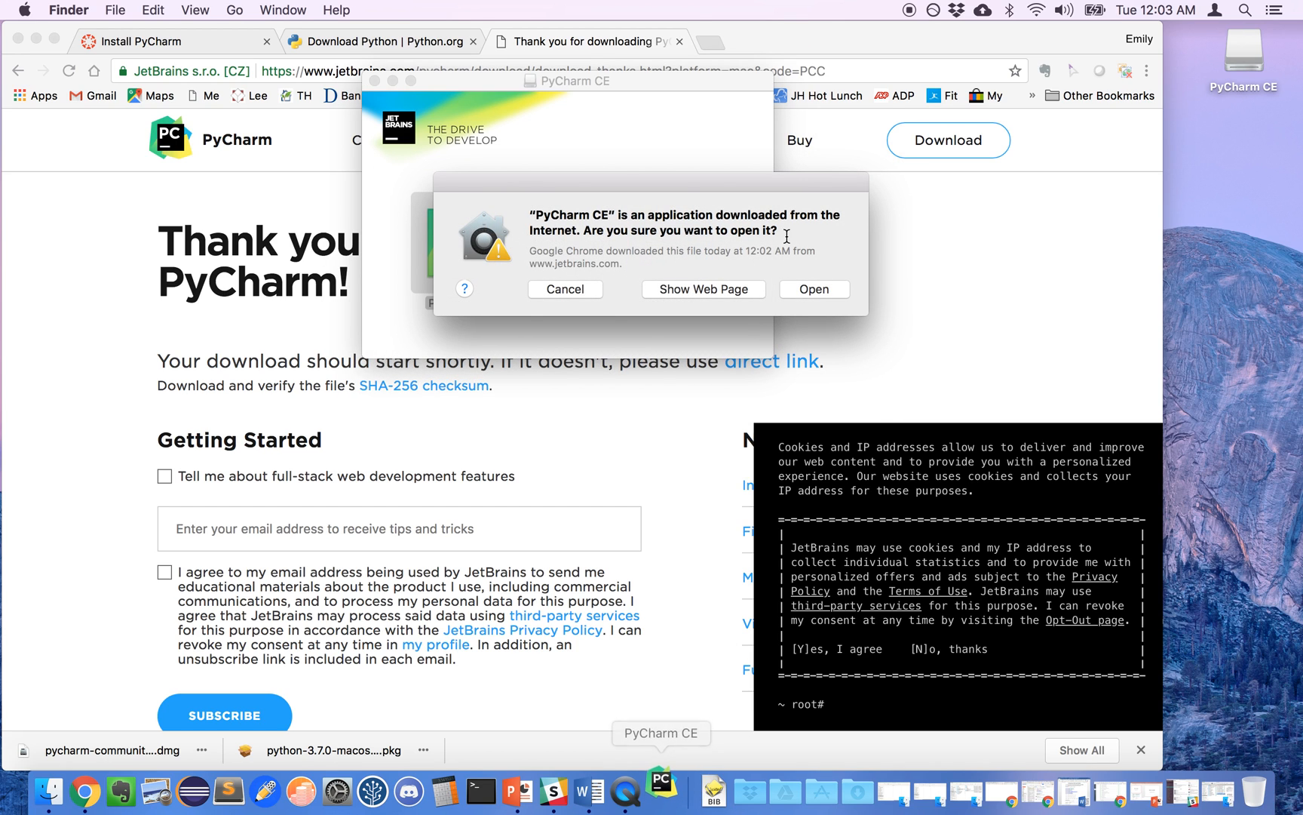
pyautogui.click(801, 291)
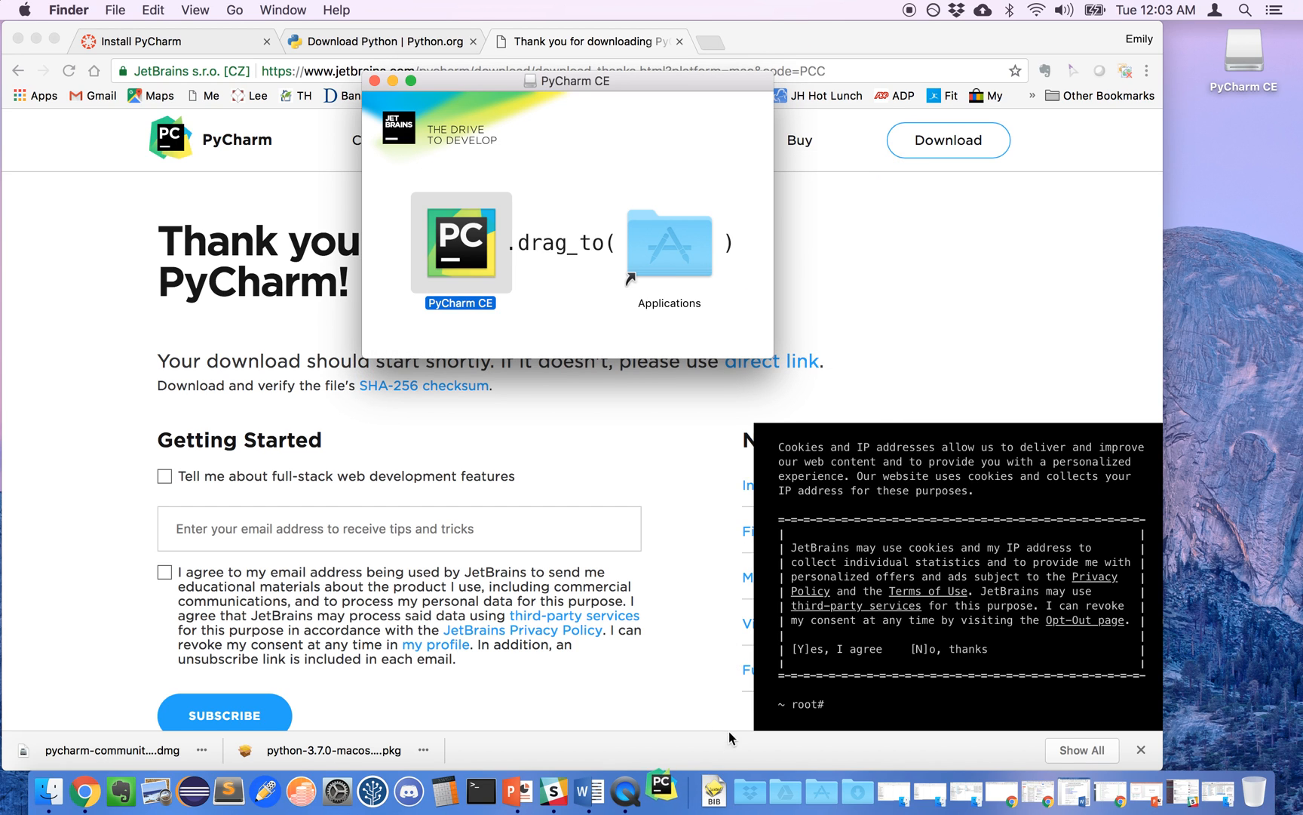
# - Keep PyCharm CE in the Dock, move its icon next to the first few applications, and bring its Complete Installation dialog forward
pyautogui.rightClick(661, 788)
pyautogui.moveTo(732, 677)
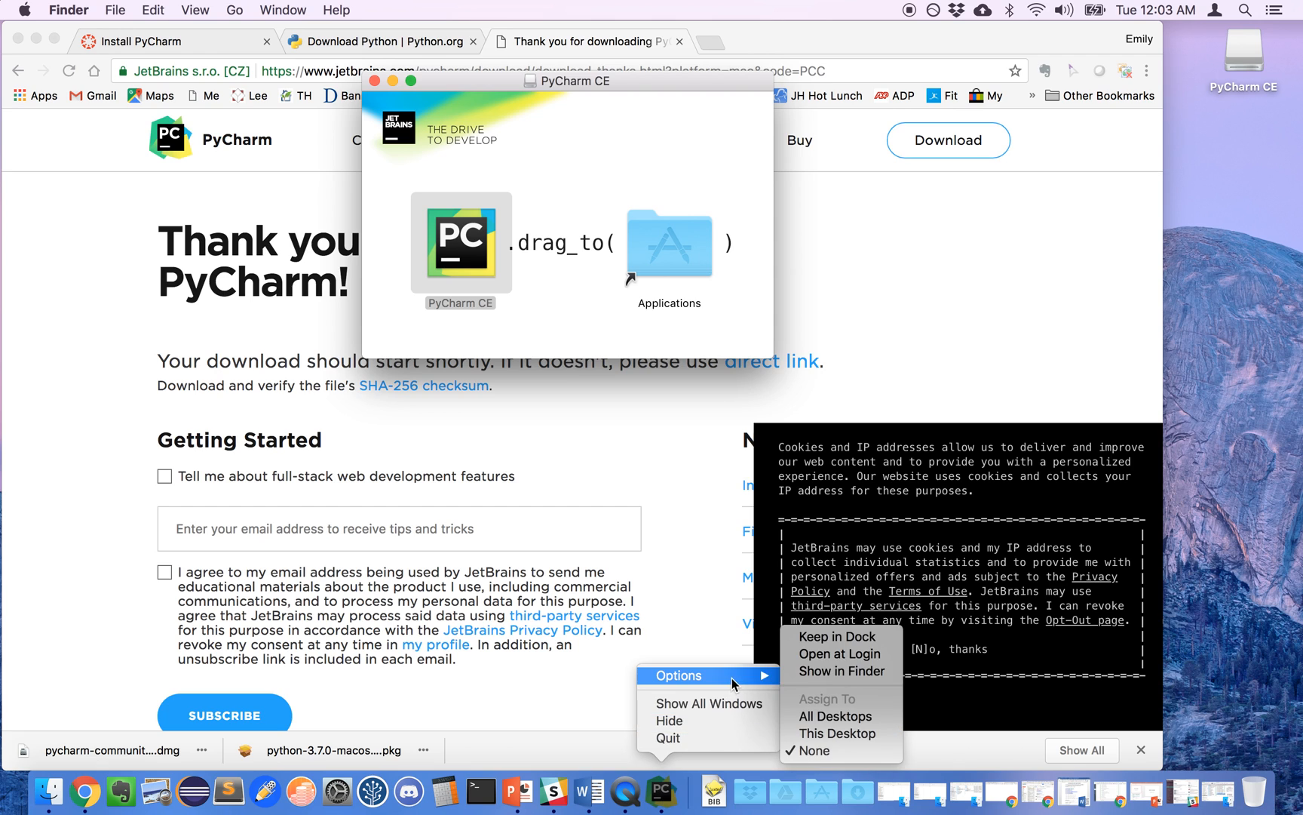
pyautogui.click(834, 636)
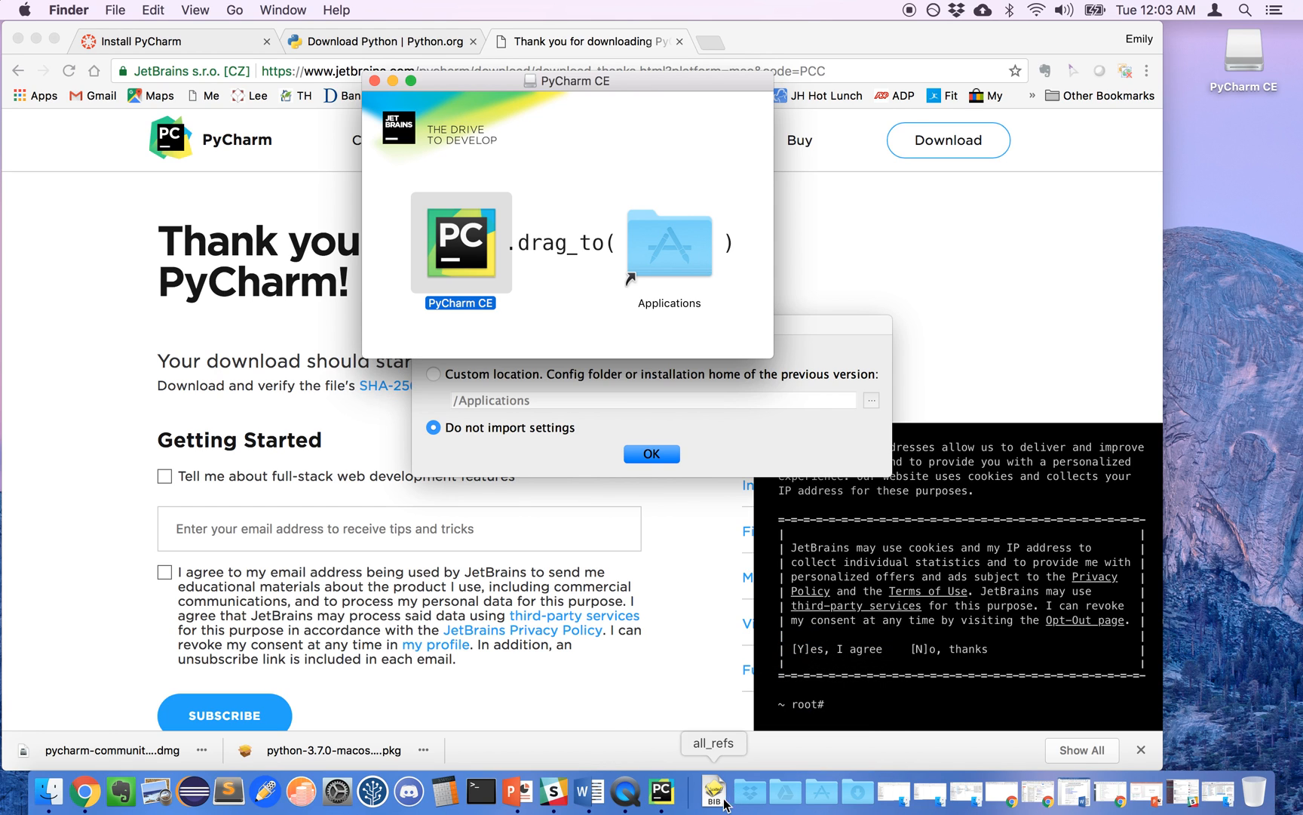
pyautogui.moveTo(668, 796); pyautogui.dragTo(167, 792)
pyautogui.click(771, 435)
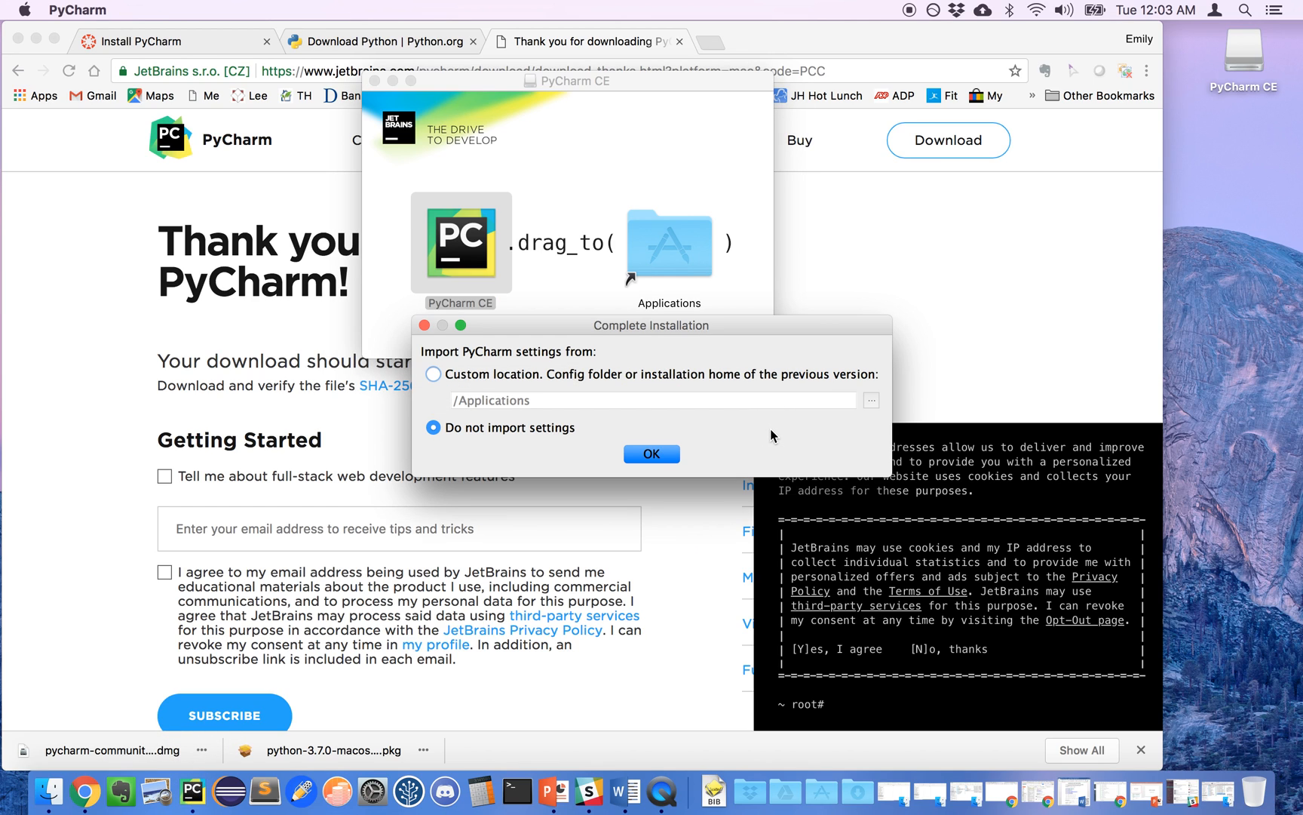
# - Close the PyCharm CE installer window and eject its disk image from the desktop
pyautogui.click(567, 234)
pyautogui.click(375, 81)
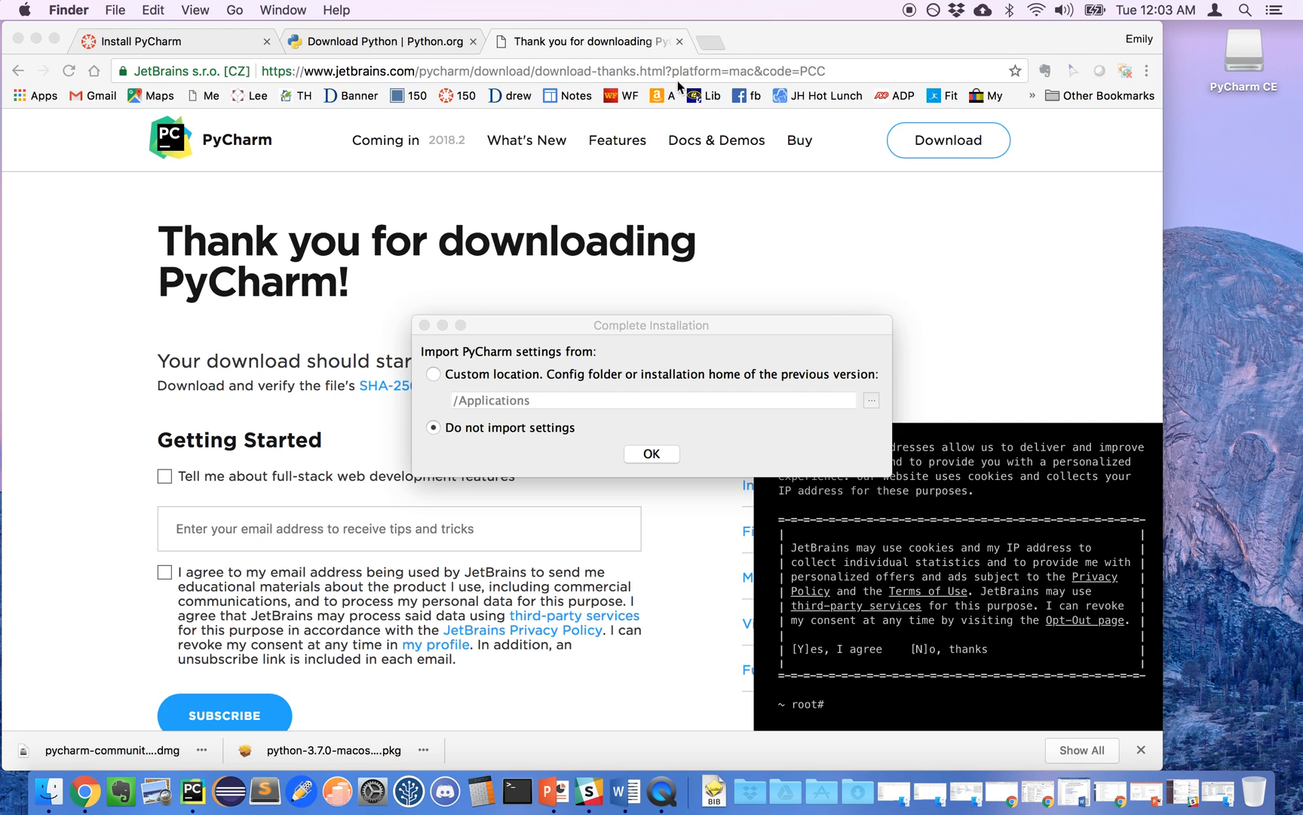
pyautogui.rightClick(1243, 47)
pyautogui.click(1214, 76)
# - Display the Install PyCharm assignment steps beside the Complete Installation dialog, and complete the installation without importing settings
pyautogui.moveTo(737, 334); pyautogui.dragTo(713, 227)
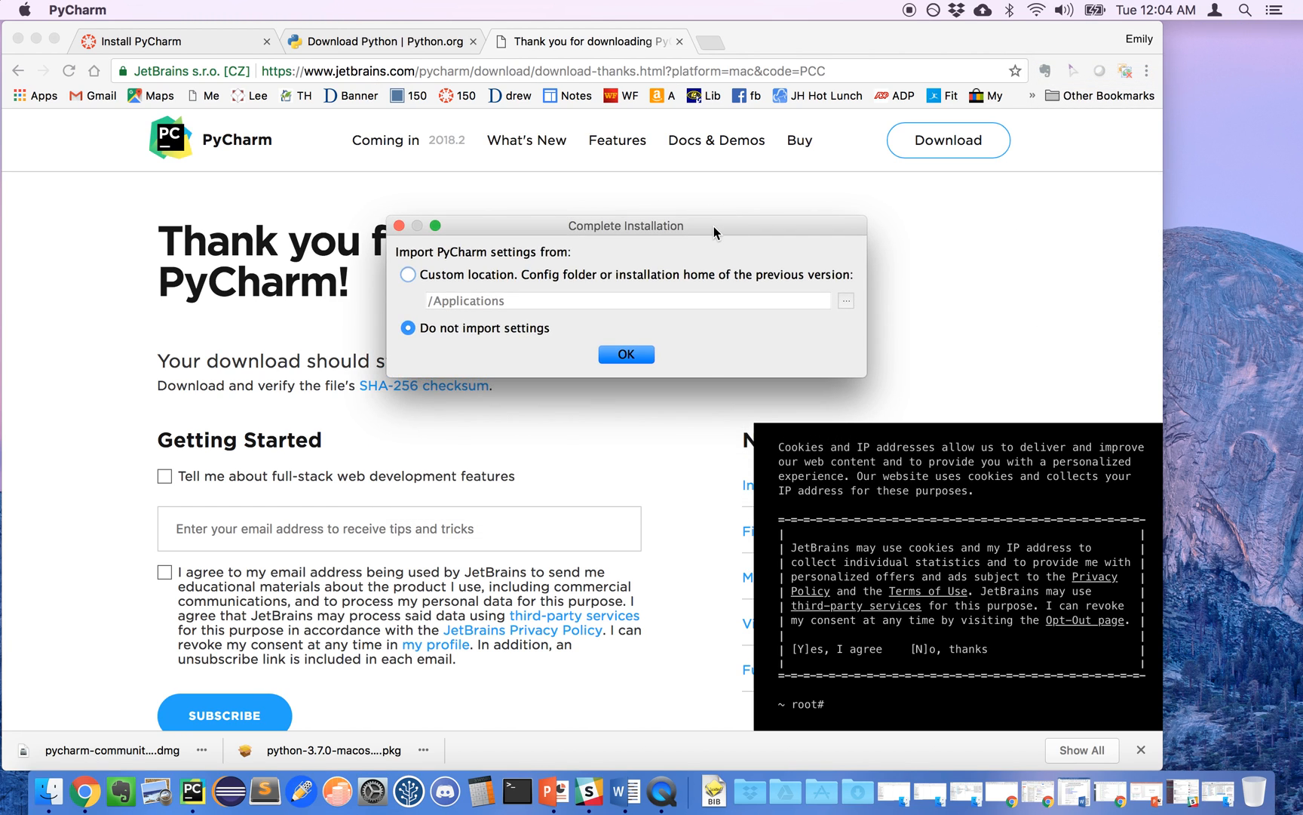
pyautogui.click(165, 41)
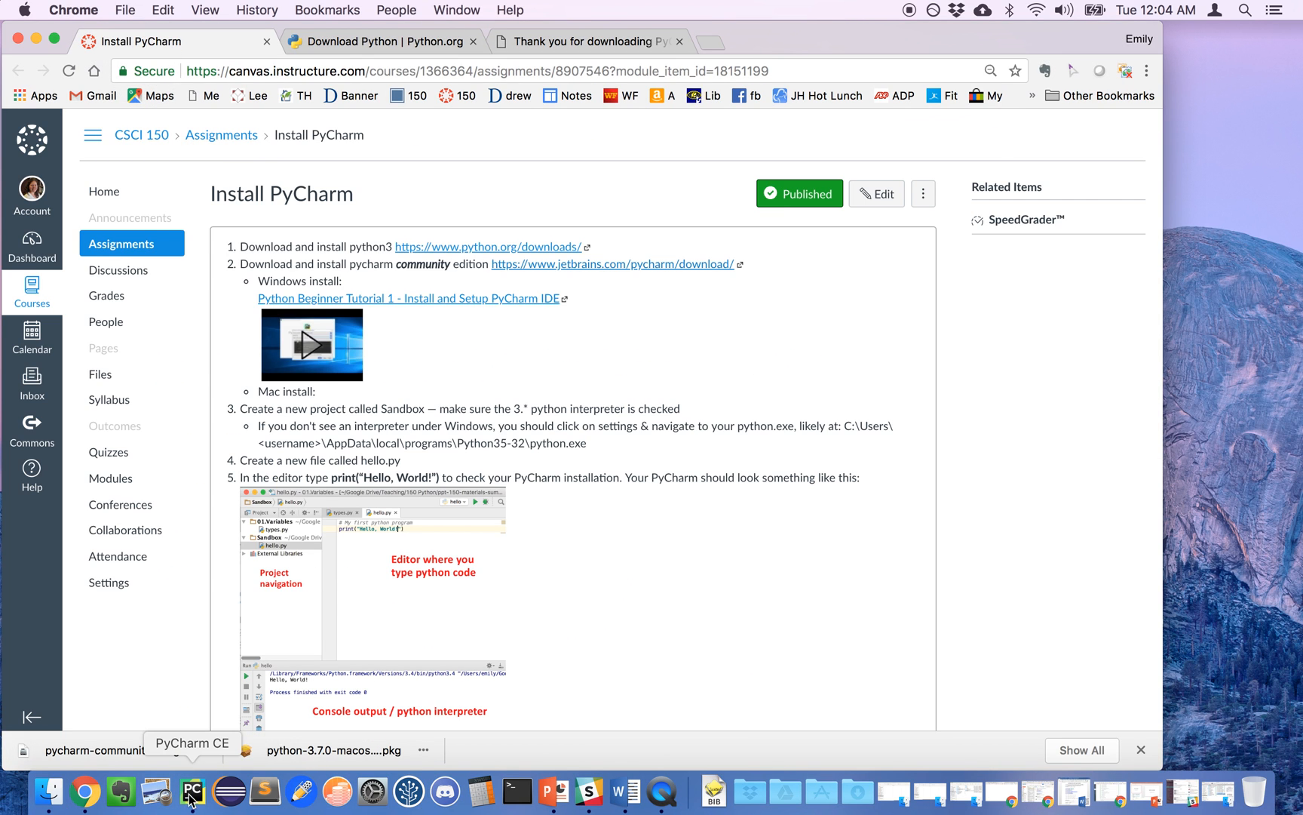
pyautogui.click(190, 796)
pyautogui.moveTo(483, 211); pyautogui.dragTo(836, 383)
pyautogui.scroll(-5, 546, 407)
pyautogui.scroll(-1, 546, 404)
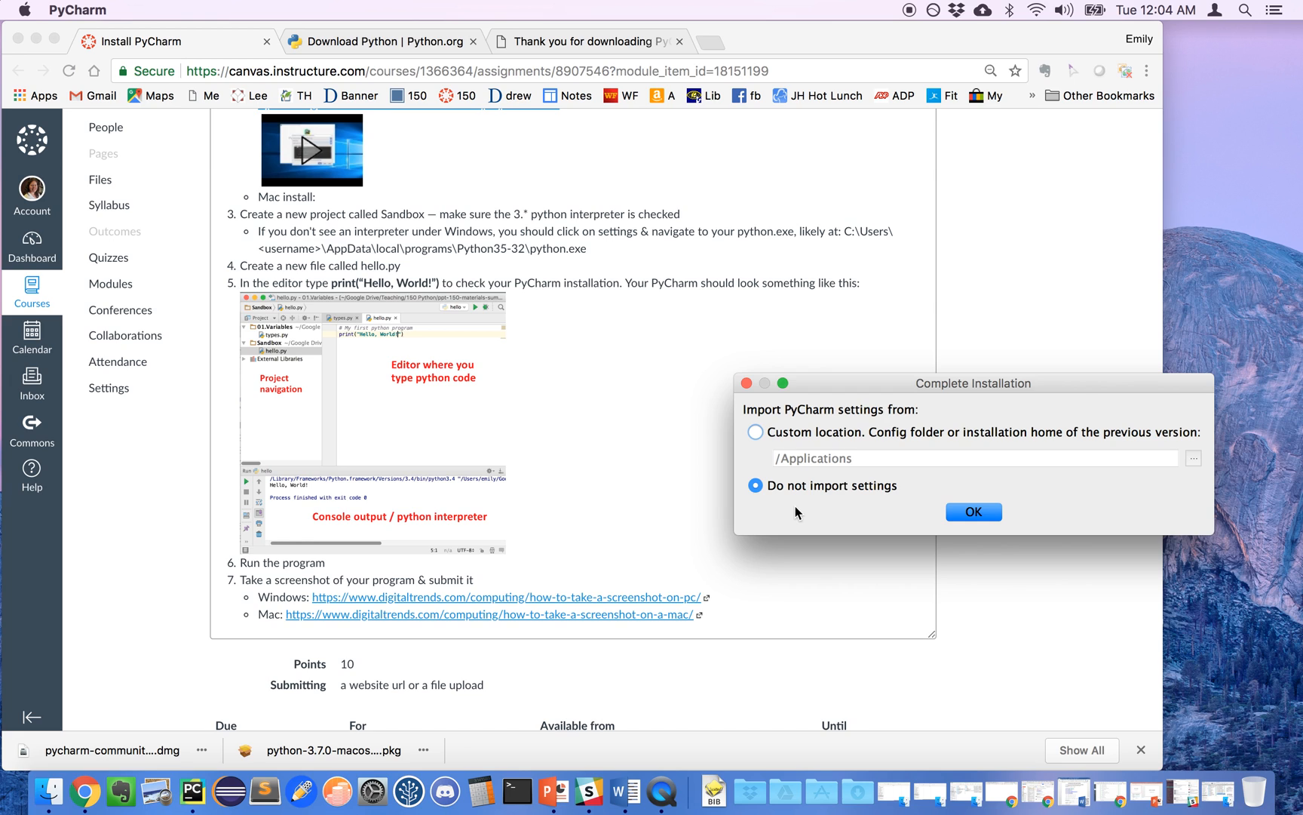
pyautogui.click(974, 512)
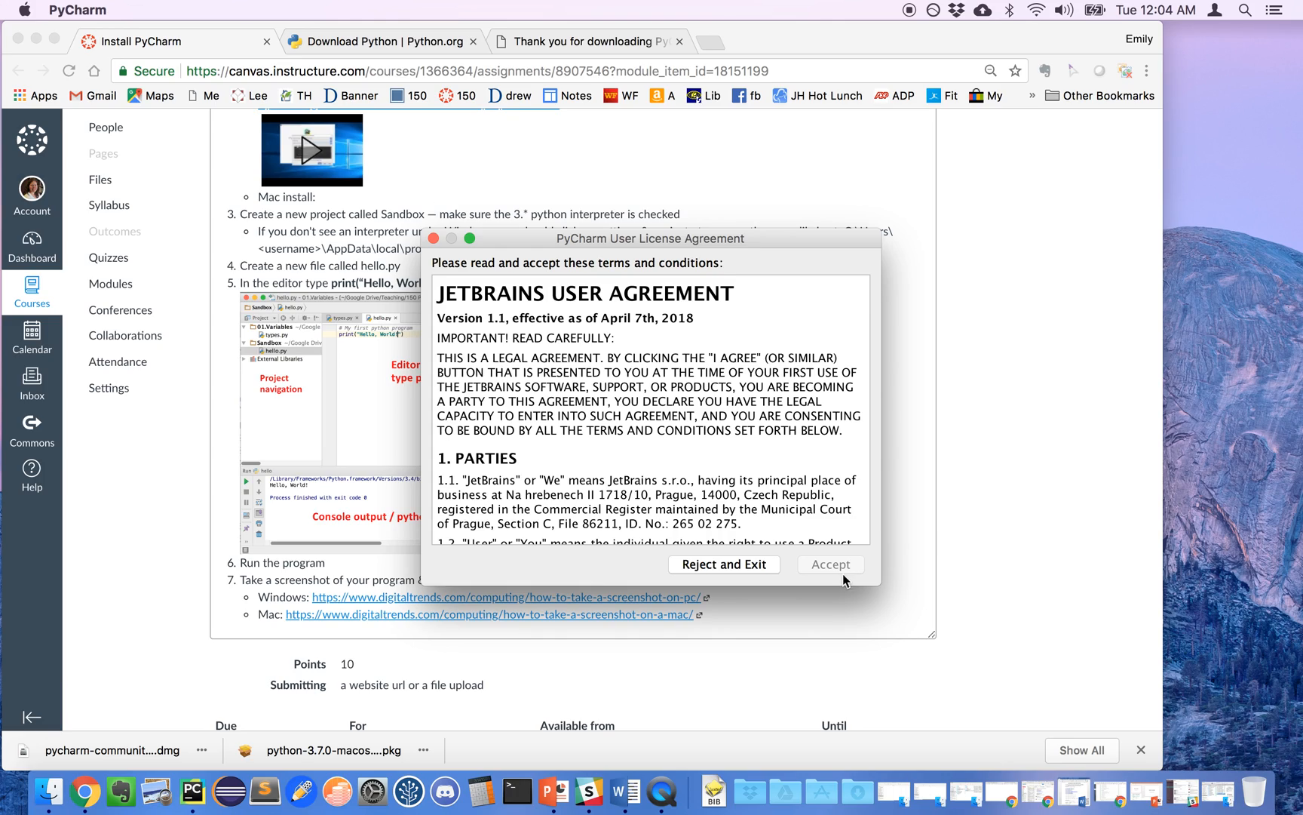
# - Read through the PyCharm User License Agreement to its end and accept it
pyautogui.scroll(-20, 706, 349)
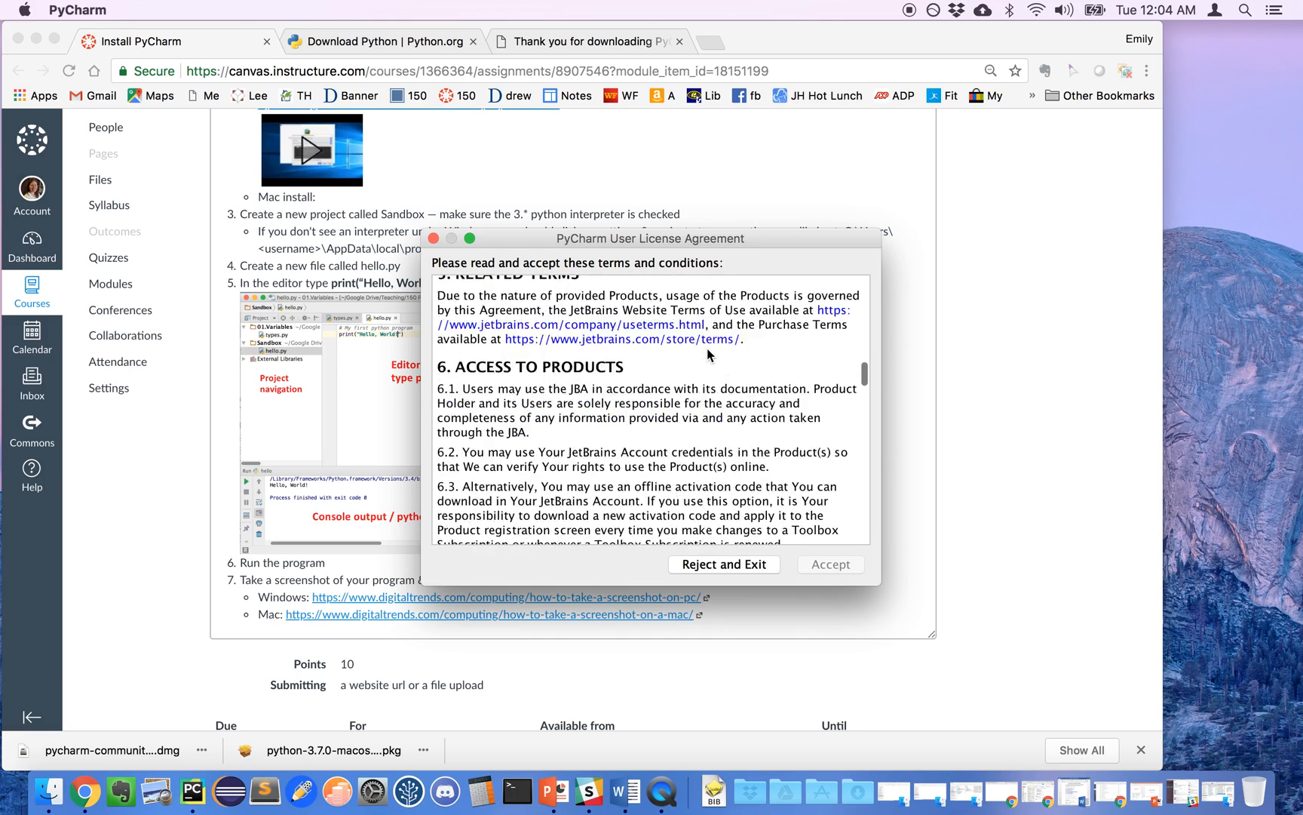
pyautogui.scroll(-15, 709, 353)
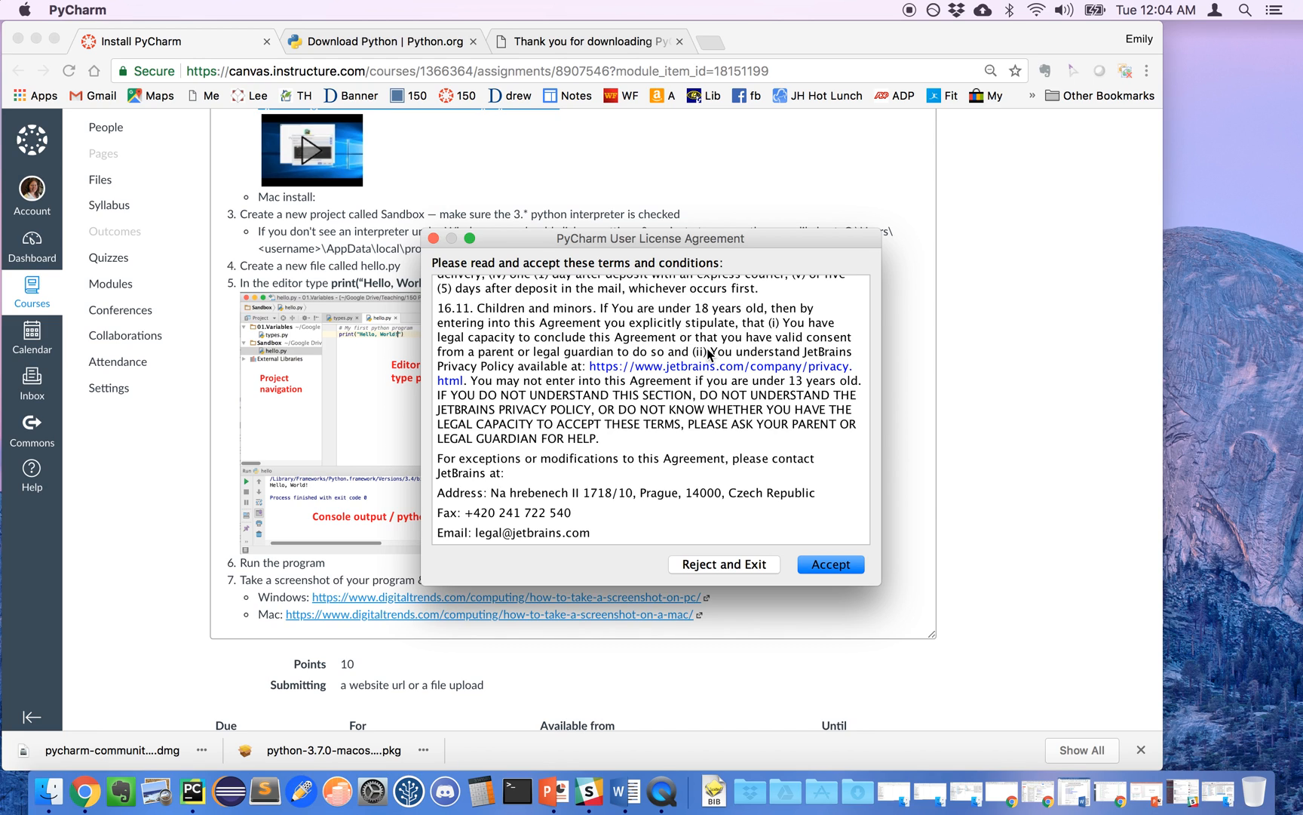
pyautogui.click(817, 567)
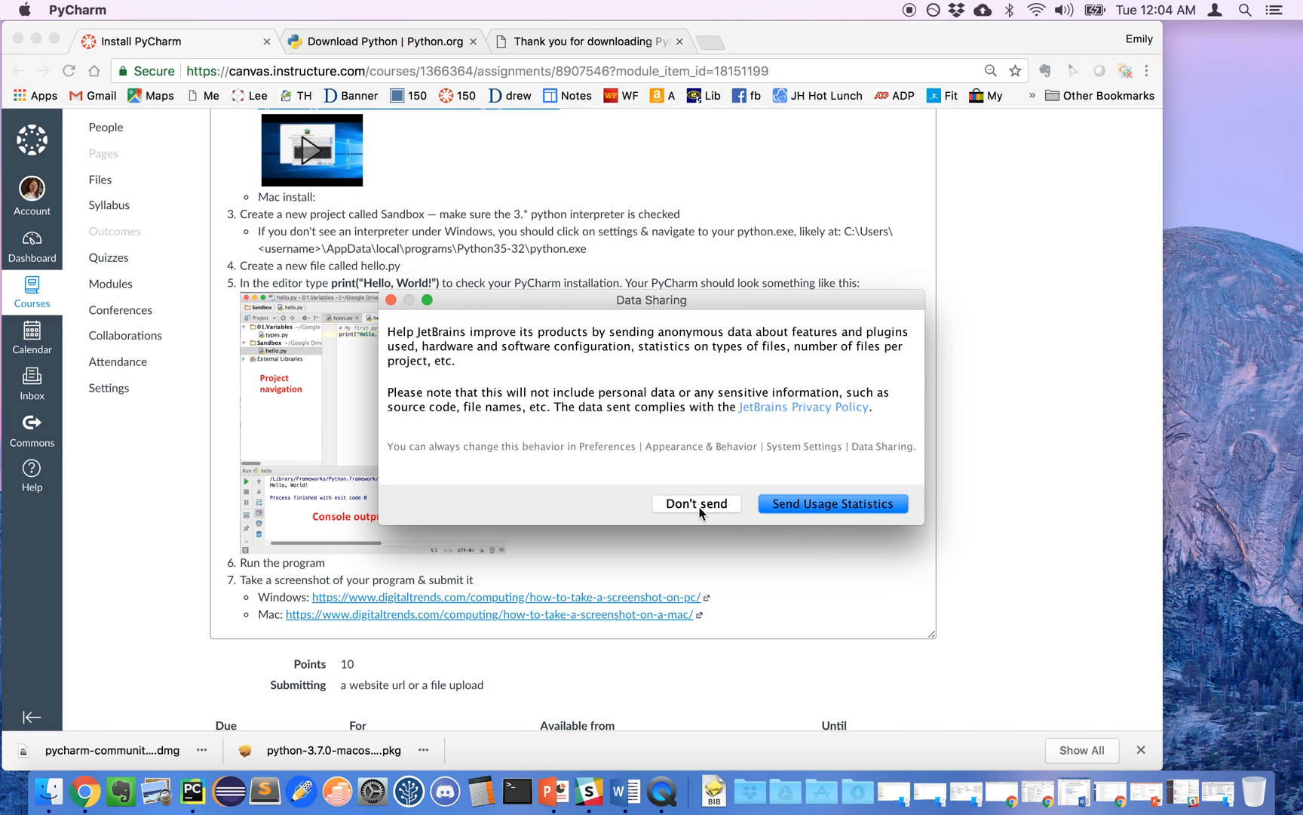
# - Agree to send usage statistics and skip the remaining customization, keeping the default settings
pyautogui.click(781, 503)
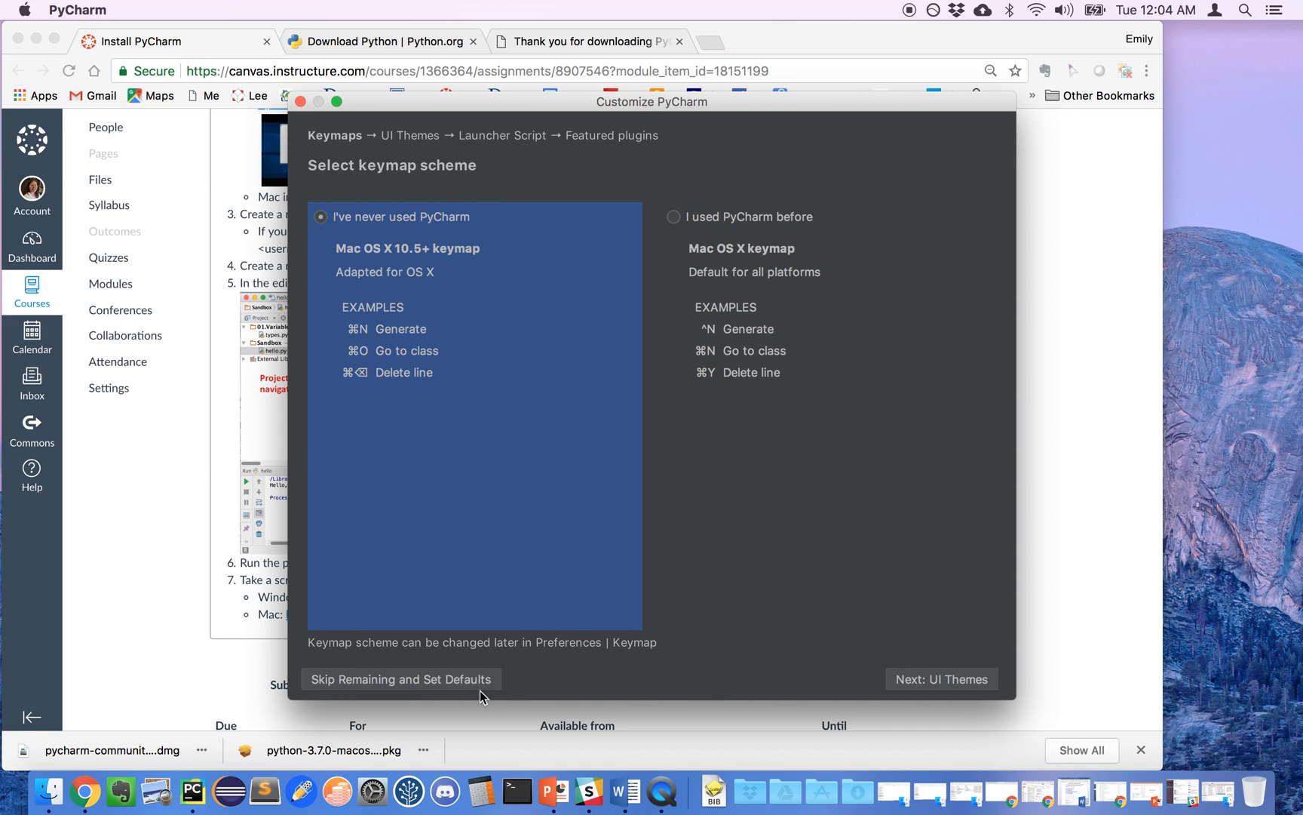
pyautogui.click(421, 684)
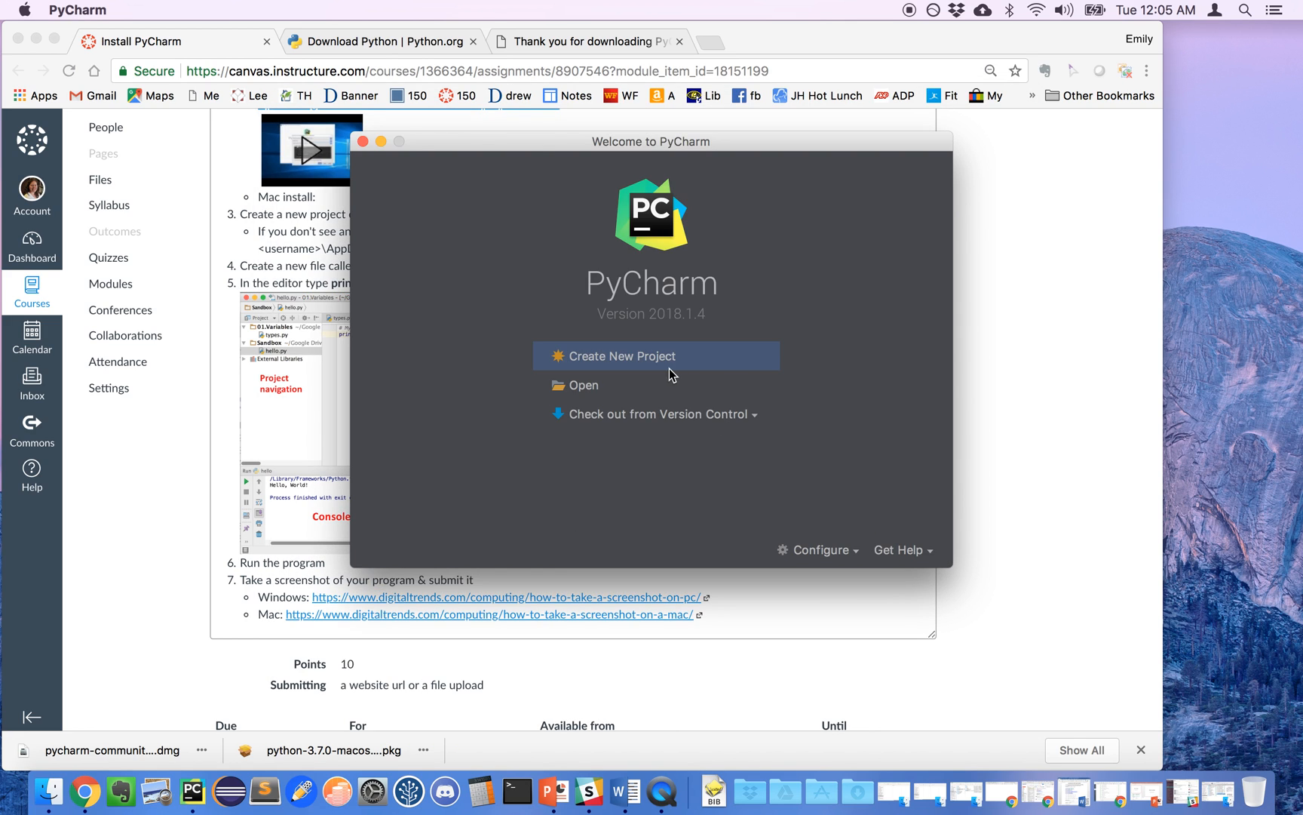
# - Create a new project named Sandbox in PycharmProjects, checking that its new Virtualenv environment uses the python3.7 base interpreter
pyautogui.click(663, 367)
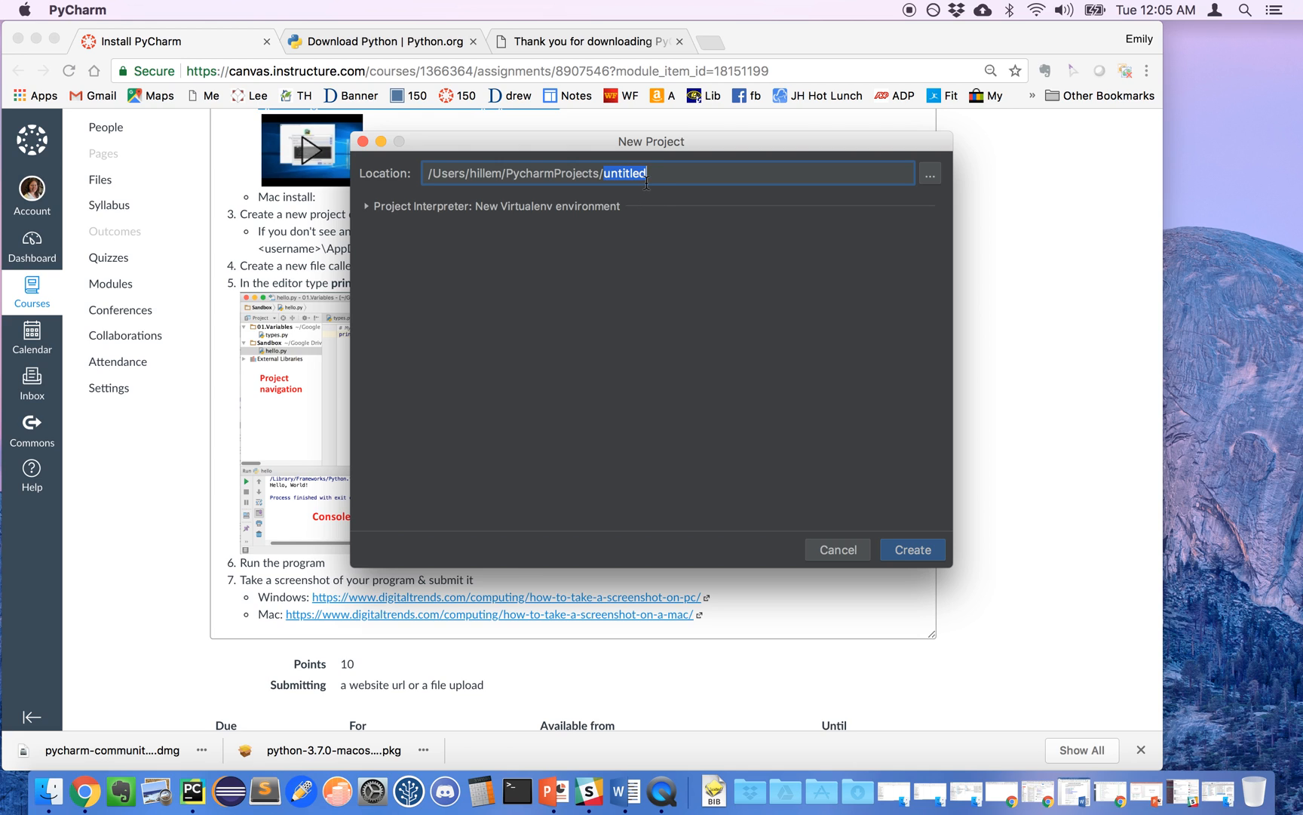
pyautogui.write('Sandbox')
pyautogui.moveTo(539, 146); pyautogui.dragTo(884, 157)
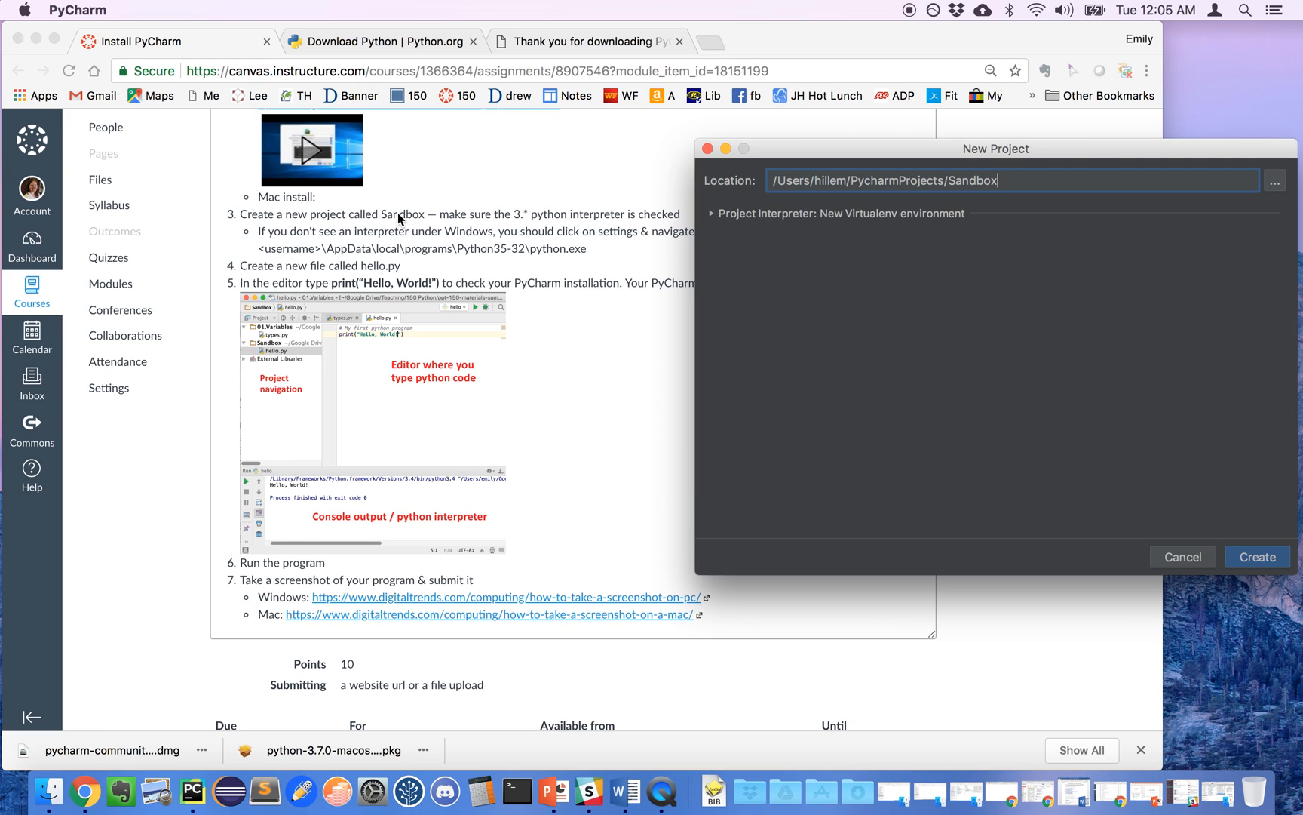
pyautogui.click(805, 217)
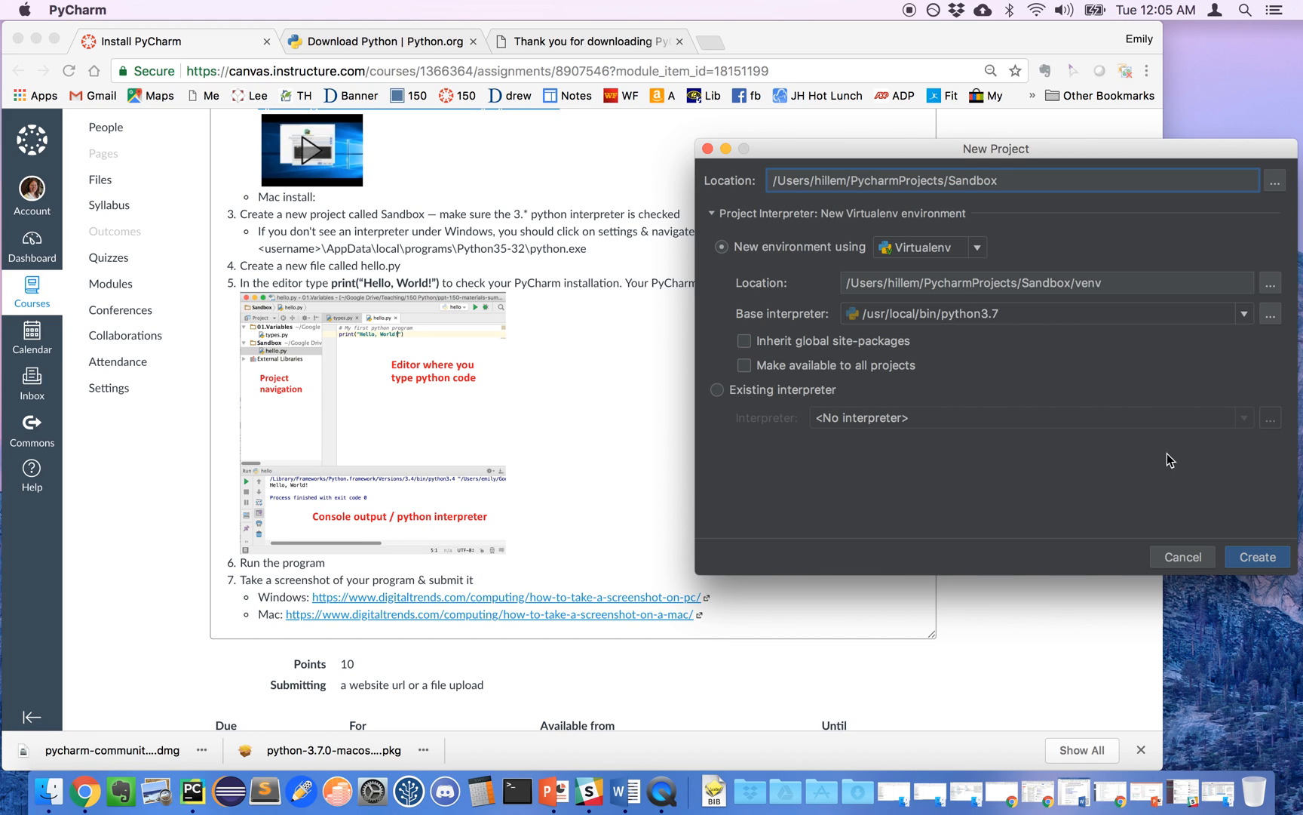
pyautogui.click(1258, 558)
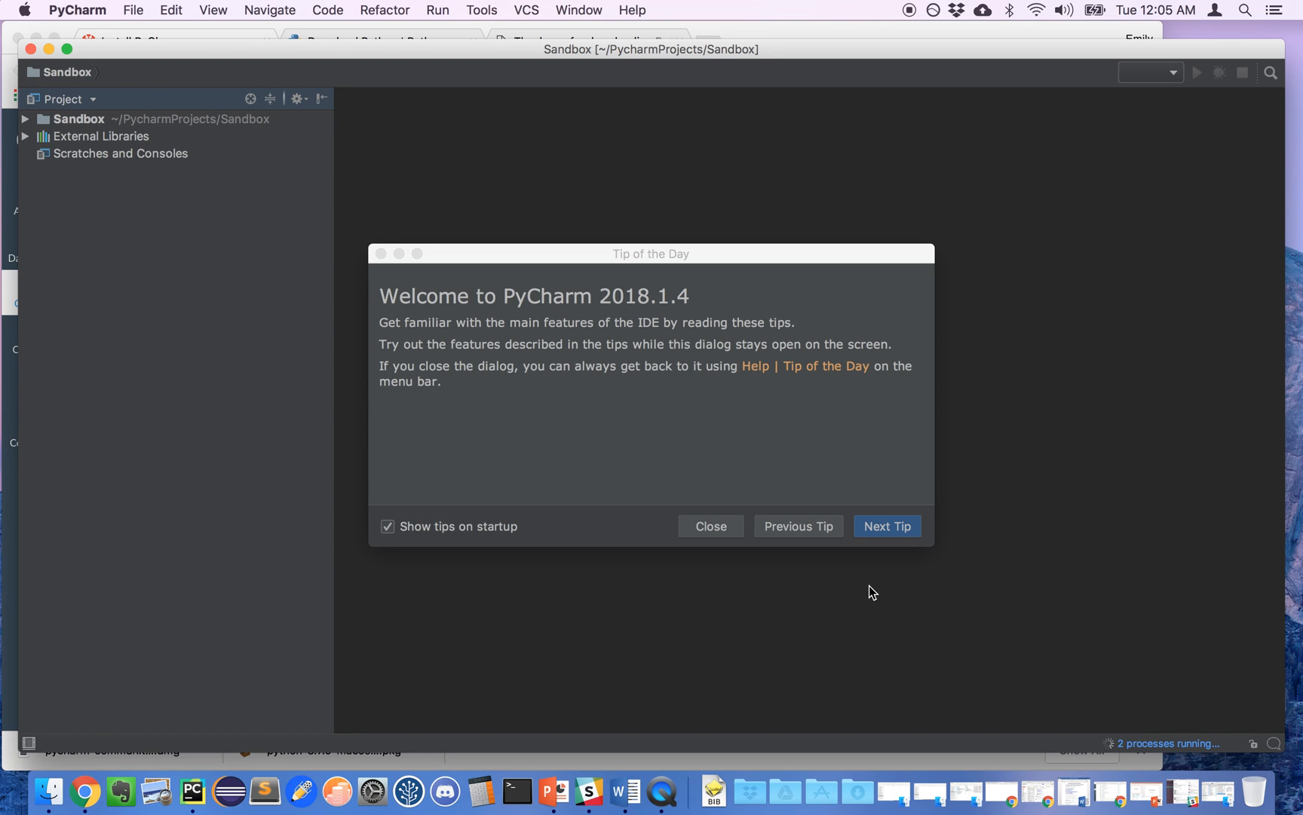
# - Turn off showing tips on startup and close the Tip of the Day
pyautogui.click(709, 532)
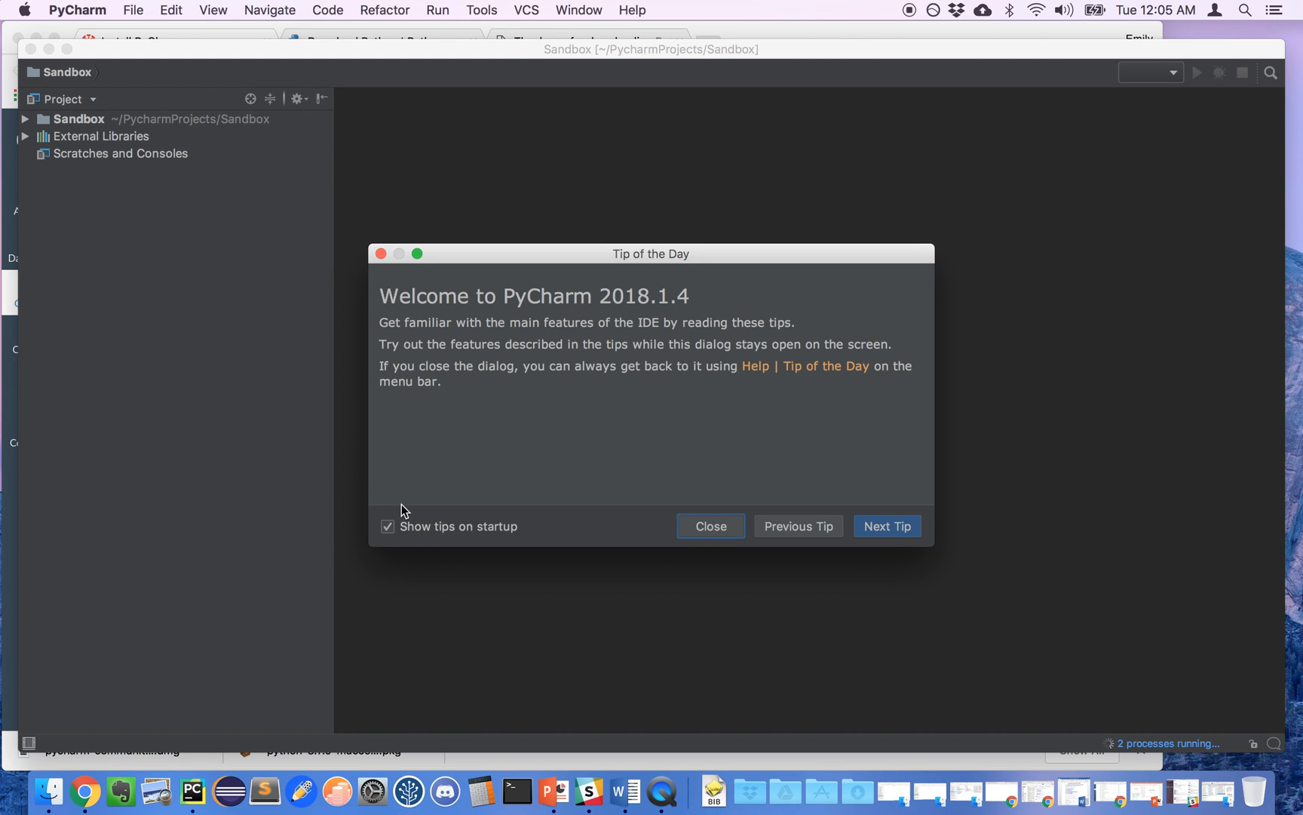
pyautogui.click(386, 527)
pyautogui.click(719, 536)
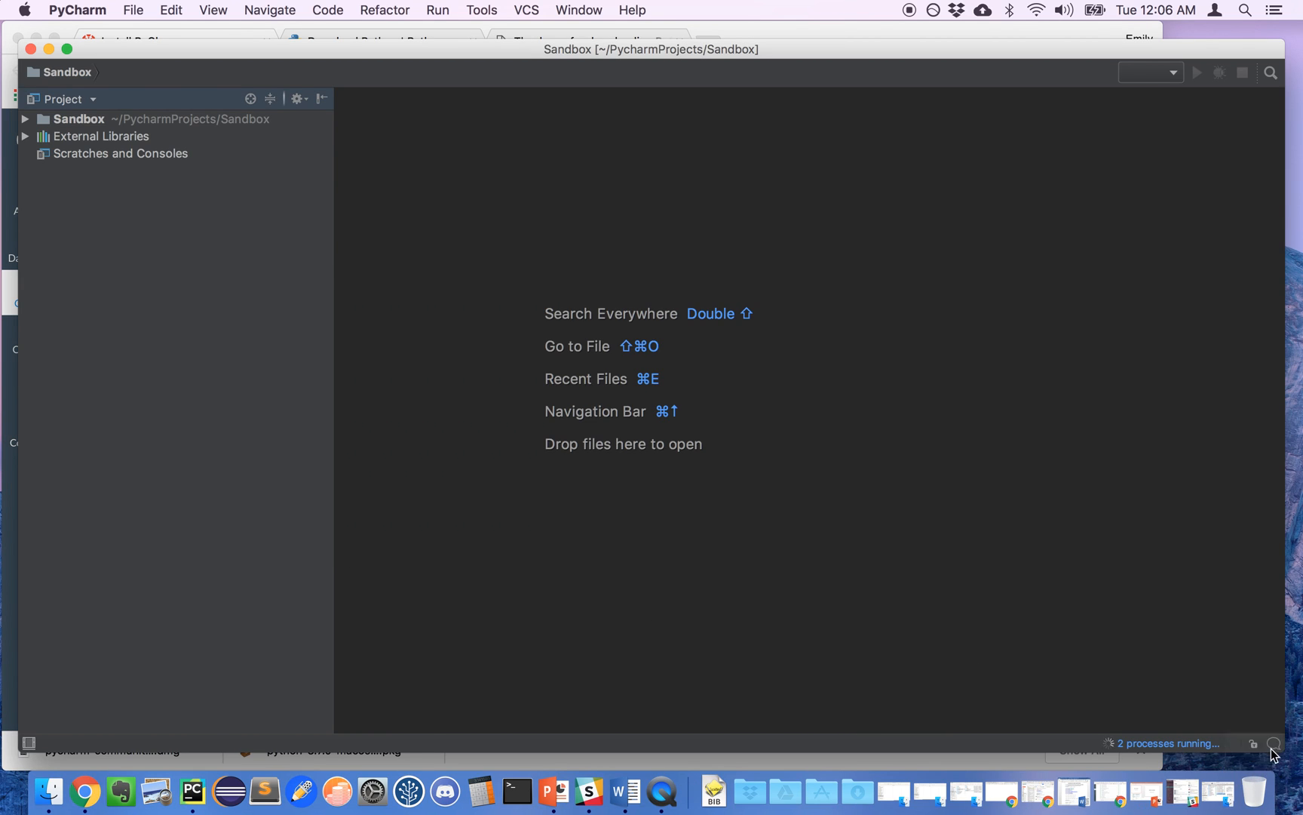
# - Shrink the Sandbox project window, place it beside the assignment instructions, and narrow its project tree
pyautogui.moveTo(1275, 751); pyautogui.dragTo(726, 537)
pyautogui.moveTo(378, 55); pyautogui.dragTo(915, 124)
pyautogui.moveTo(879, 219); pyautogui.dragTo(758, 233)
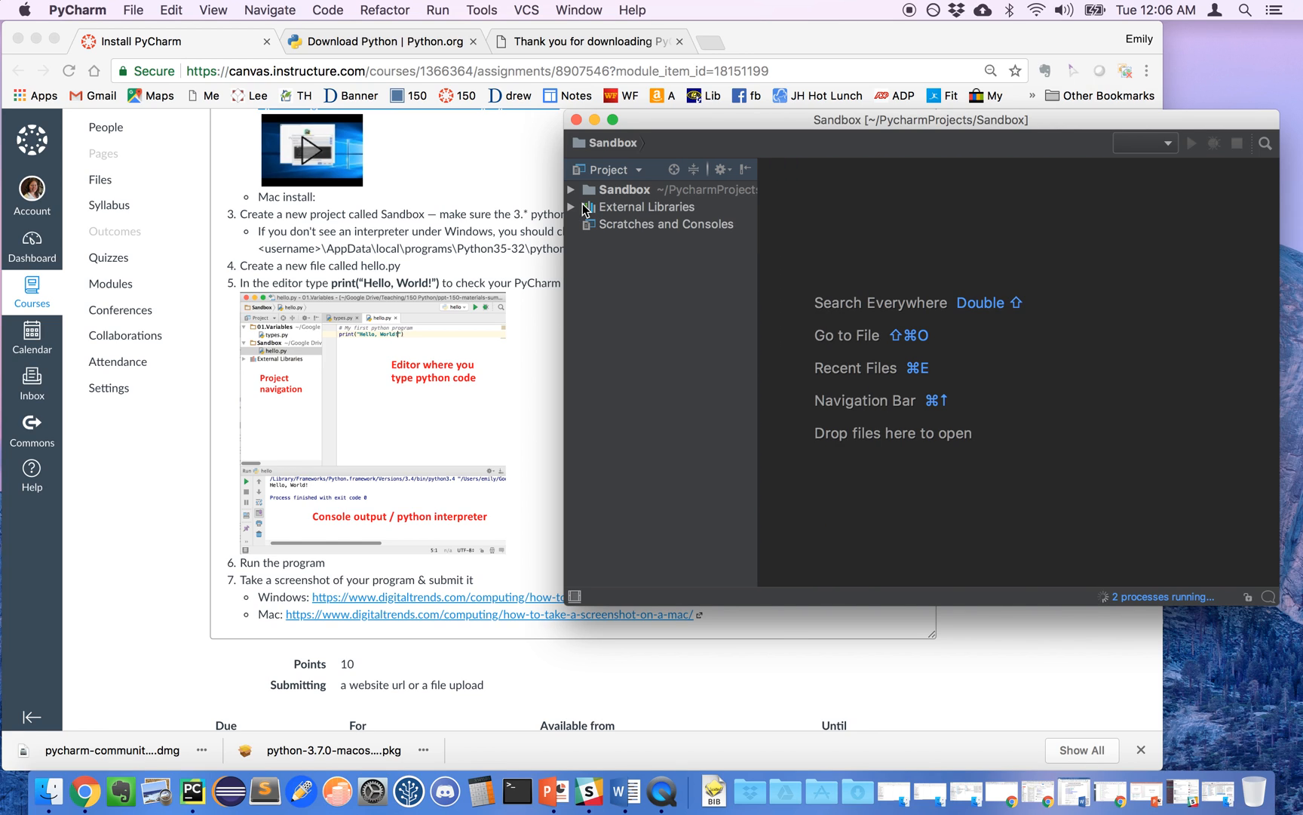
# - Expand the Sandbox project and its venv folder to view their contents
pyautogui.click(571, 191)
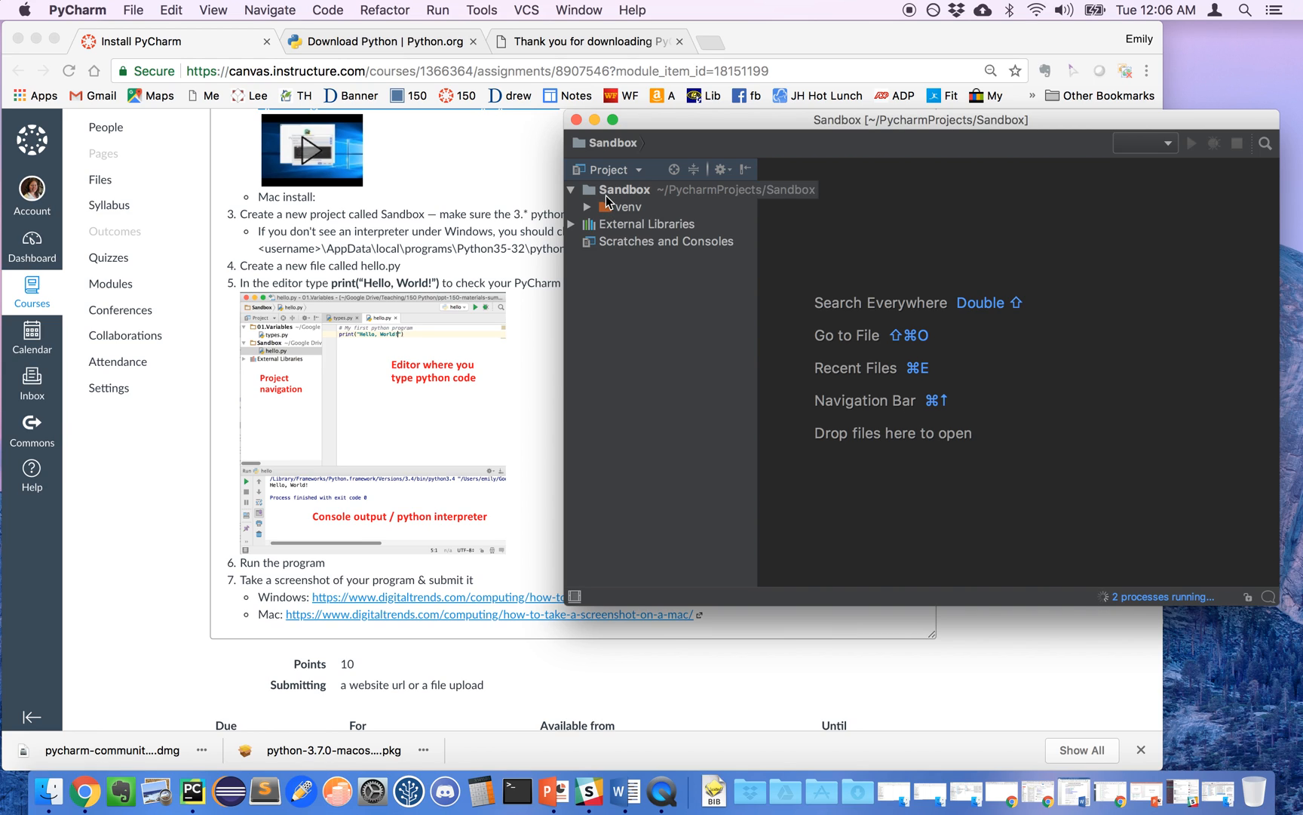
pyautogui.click(616, 192)
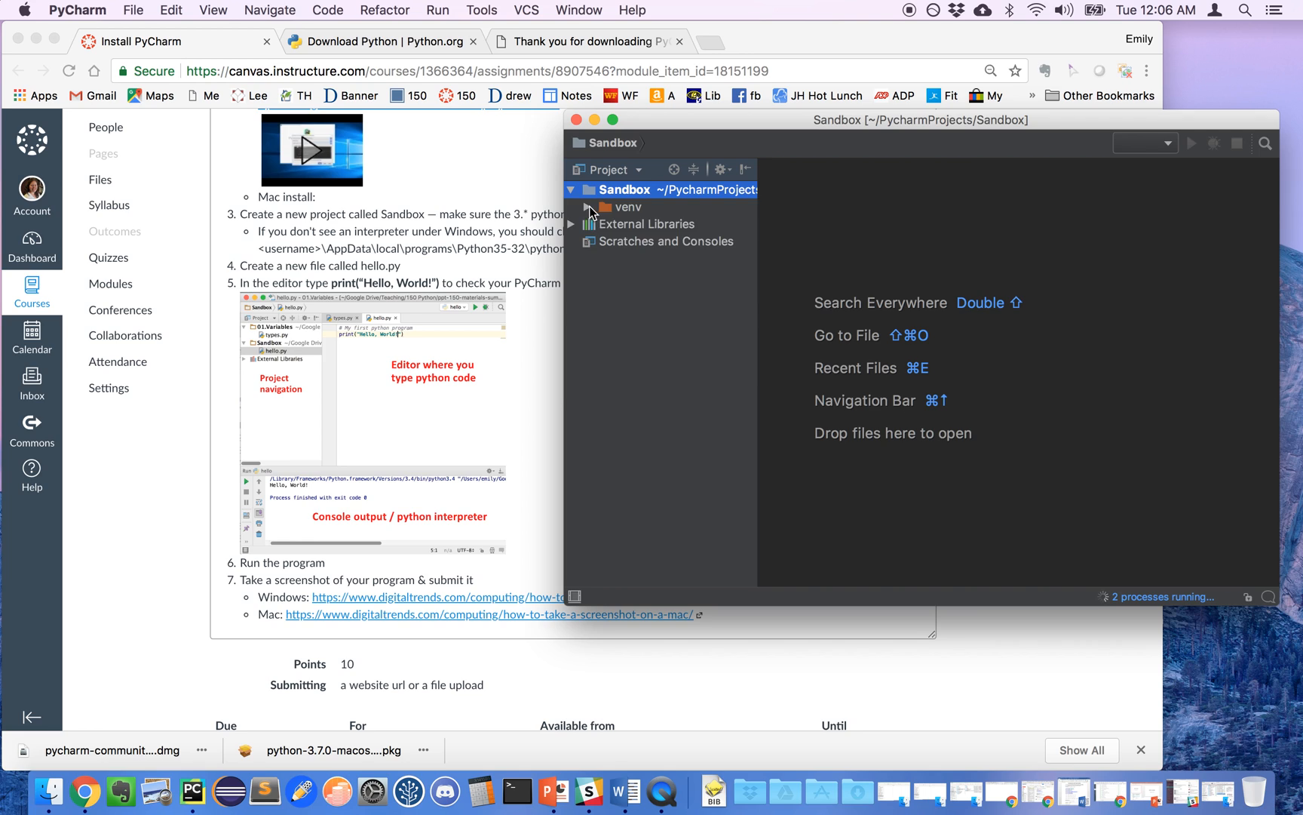
pyautogui.click(587, 206)
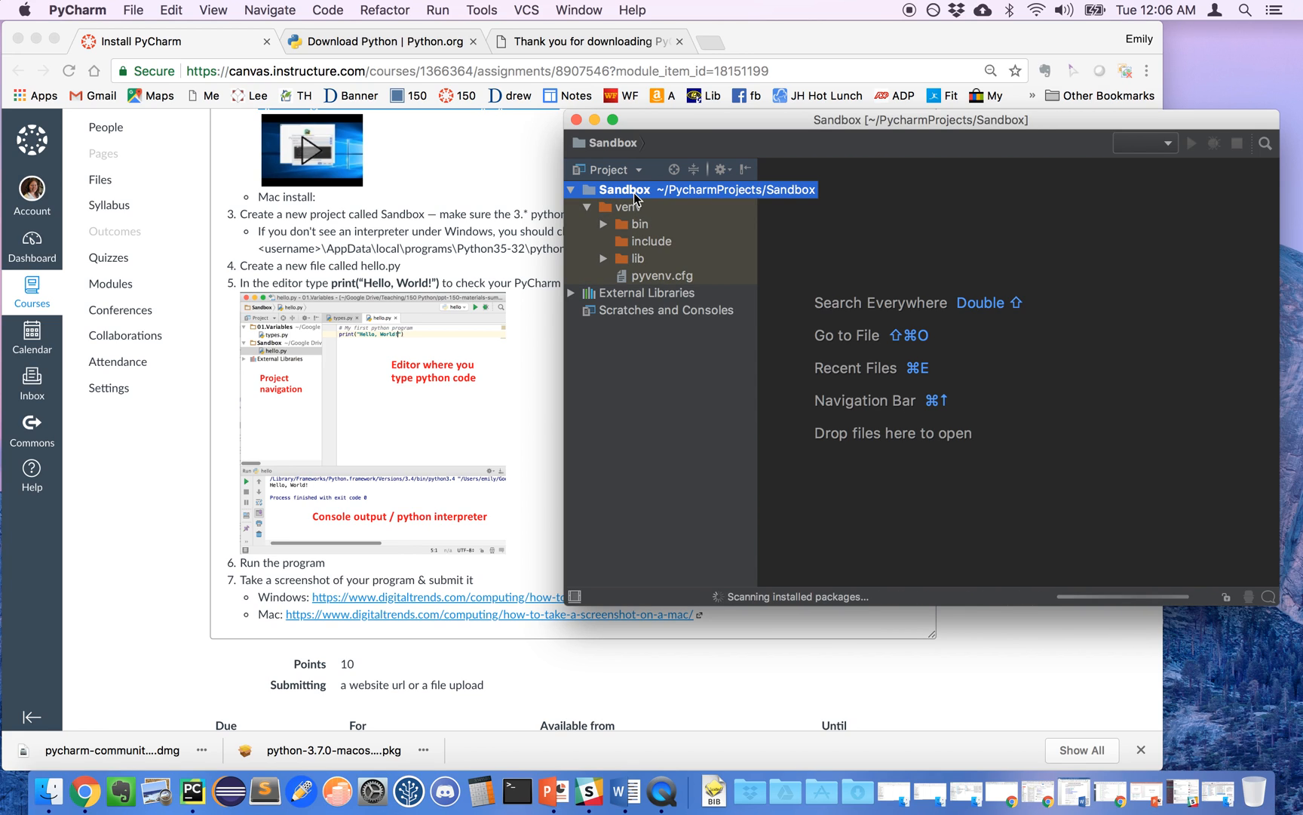
# - Create a new Python file named hello in the Sandbox project folder
pyautogui.rightClick(635, 197)
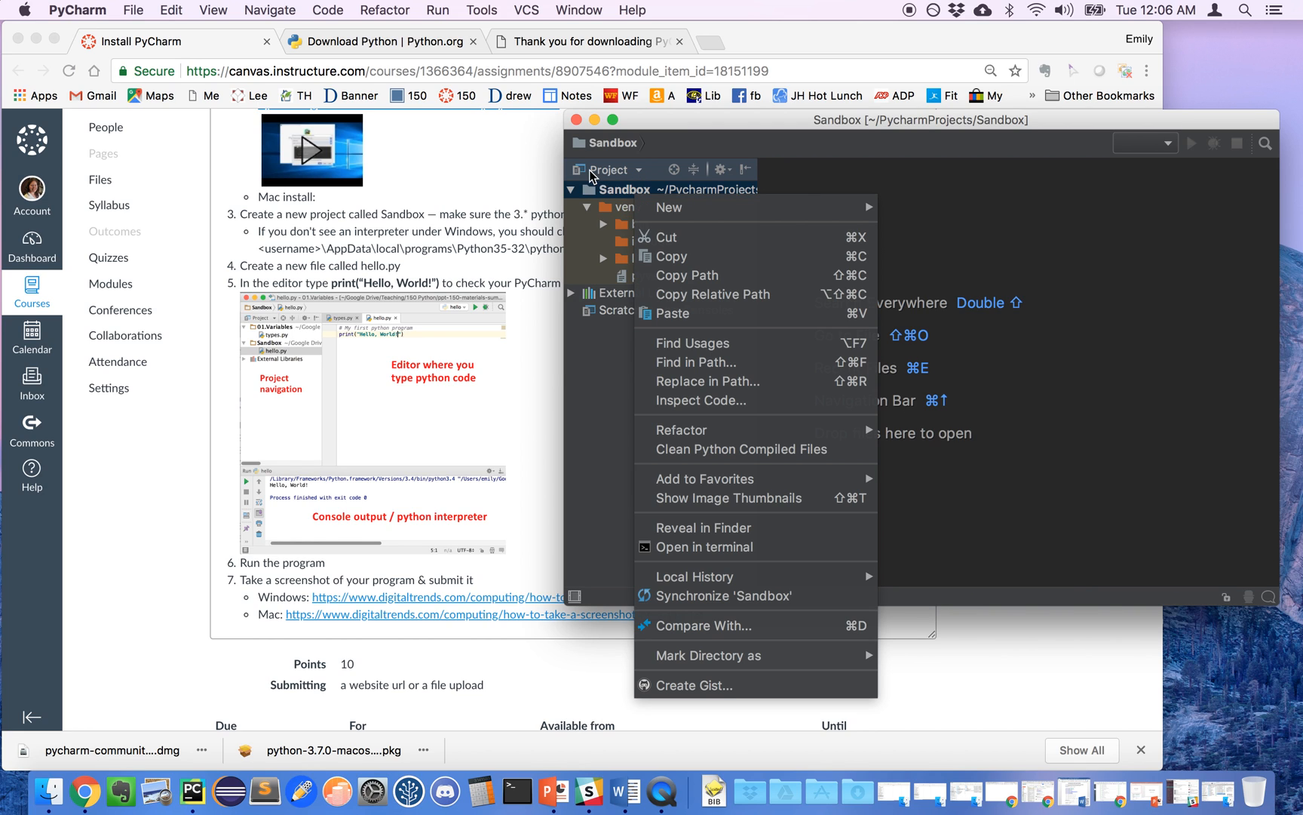
pyautogui.moveTo(667, 214)
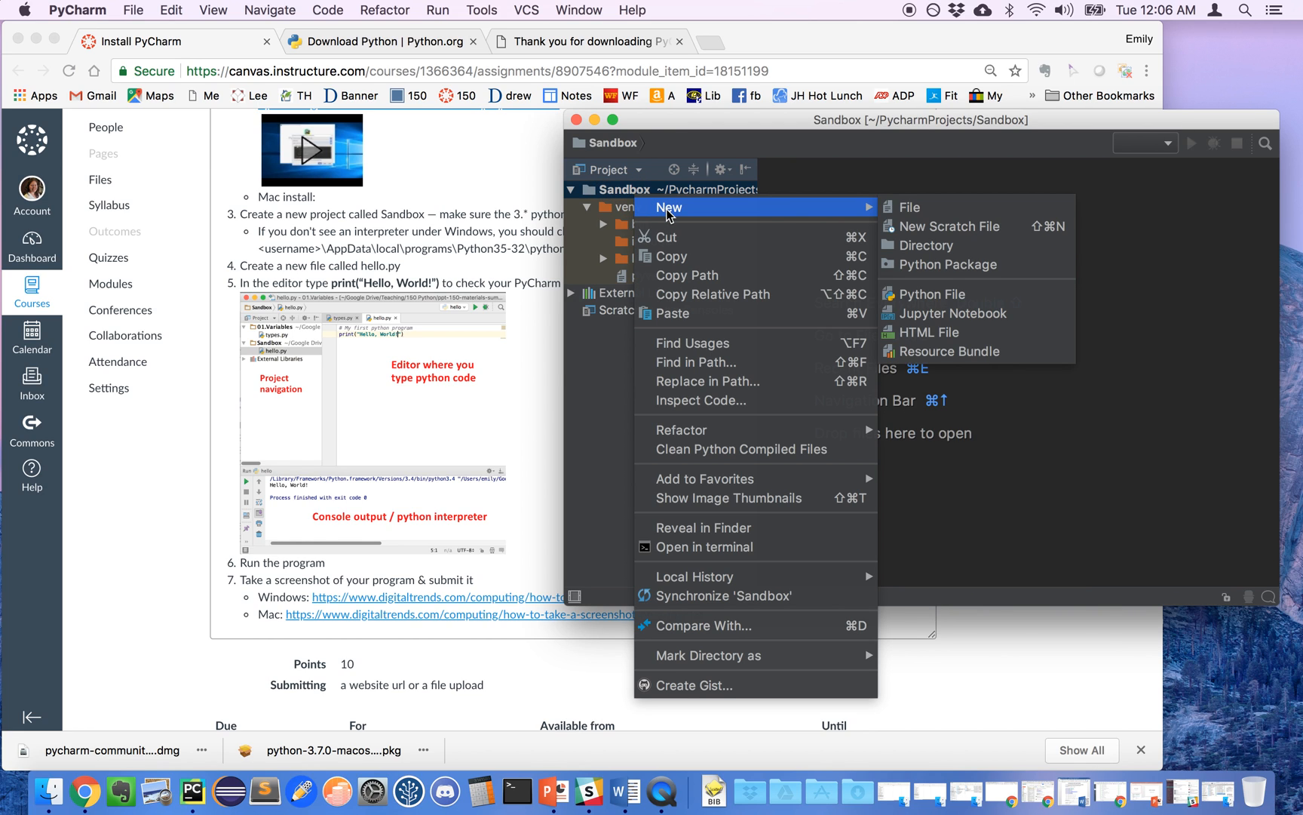
pyautogui.click(941, 300)
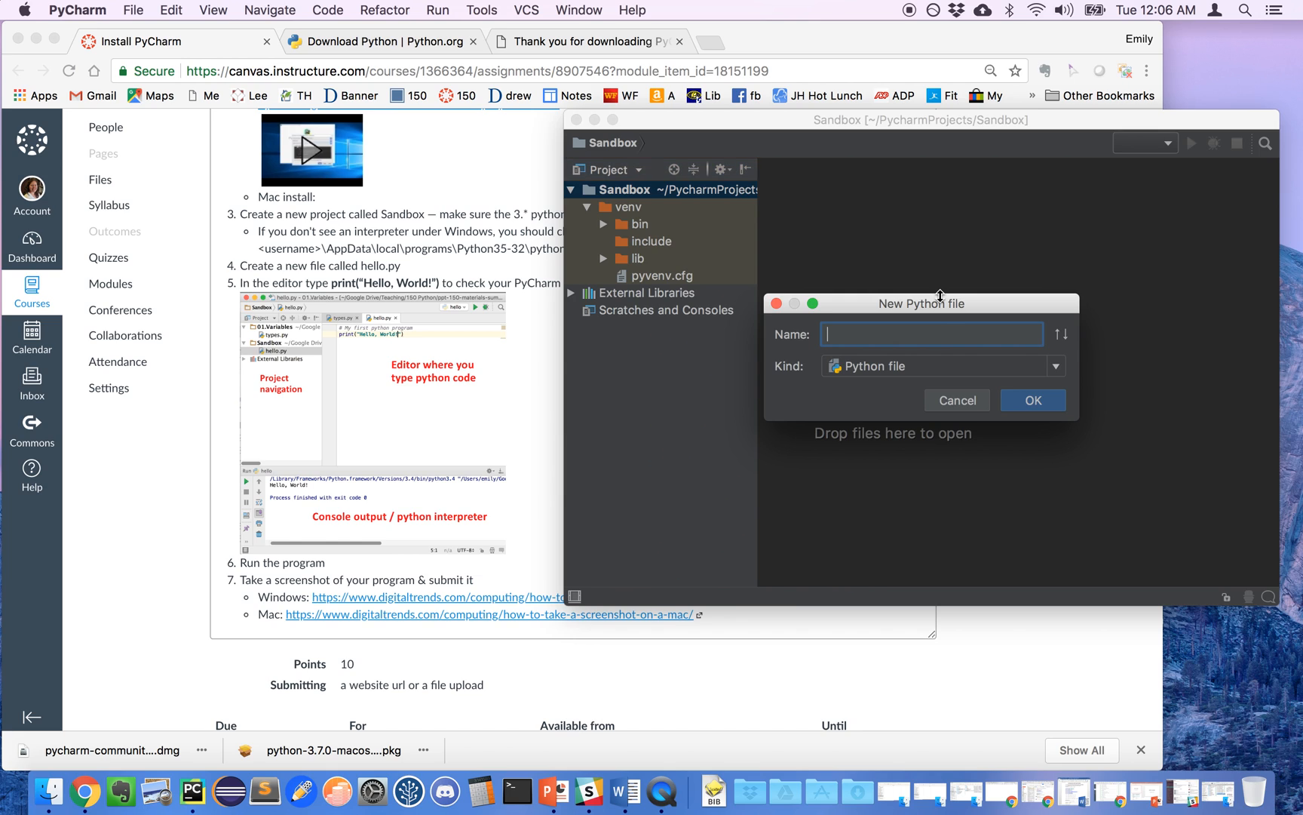
pyautogui.write('hello')
pyautogui.press('Return')
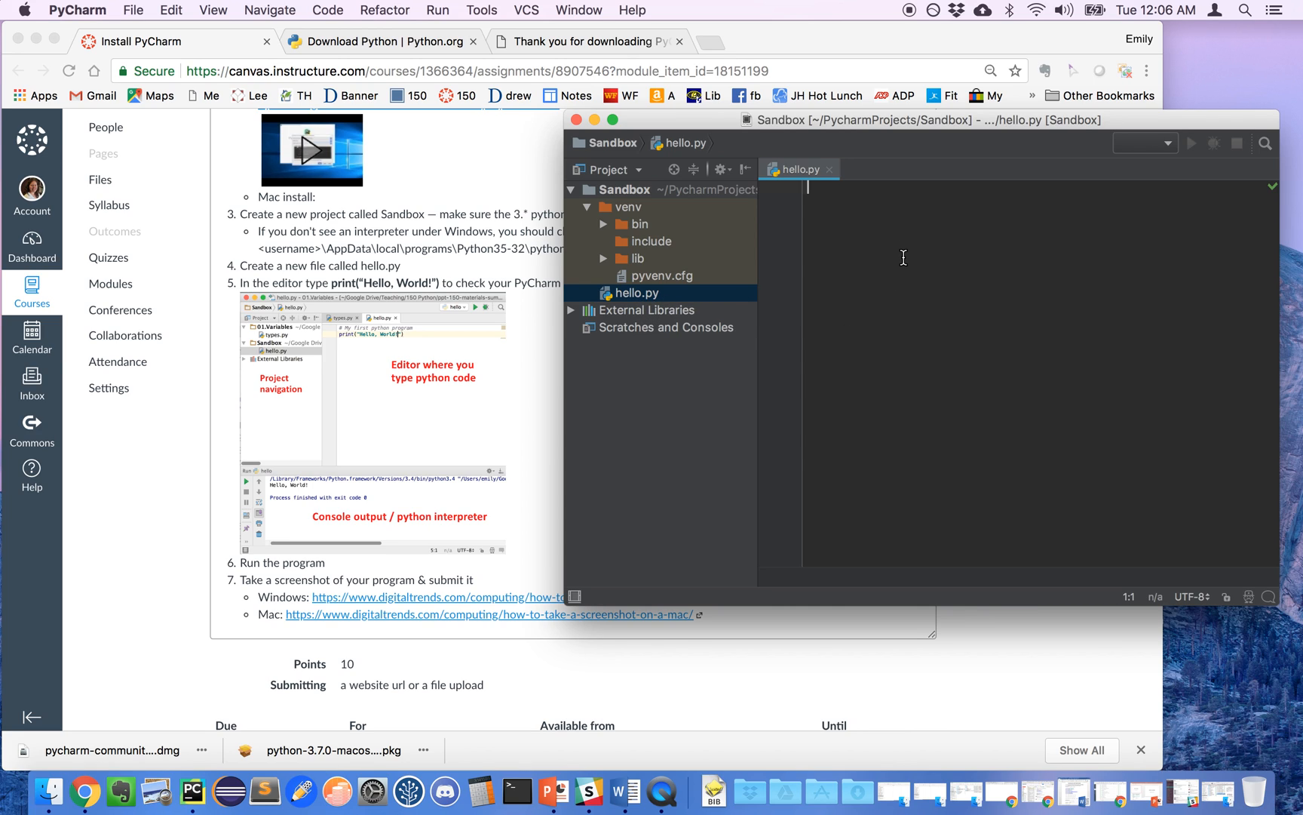
# - Write the statement print("Hello, World!") on the first line of hello.py
pyautogui.write('print("Hello, Wo')
pyautogui.write('rld')
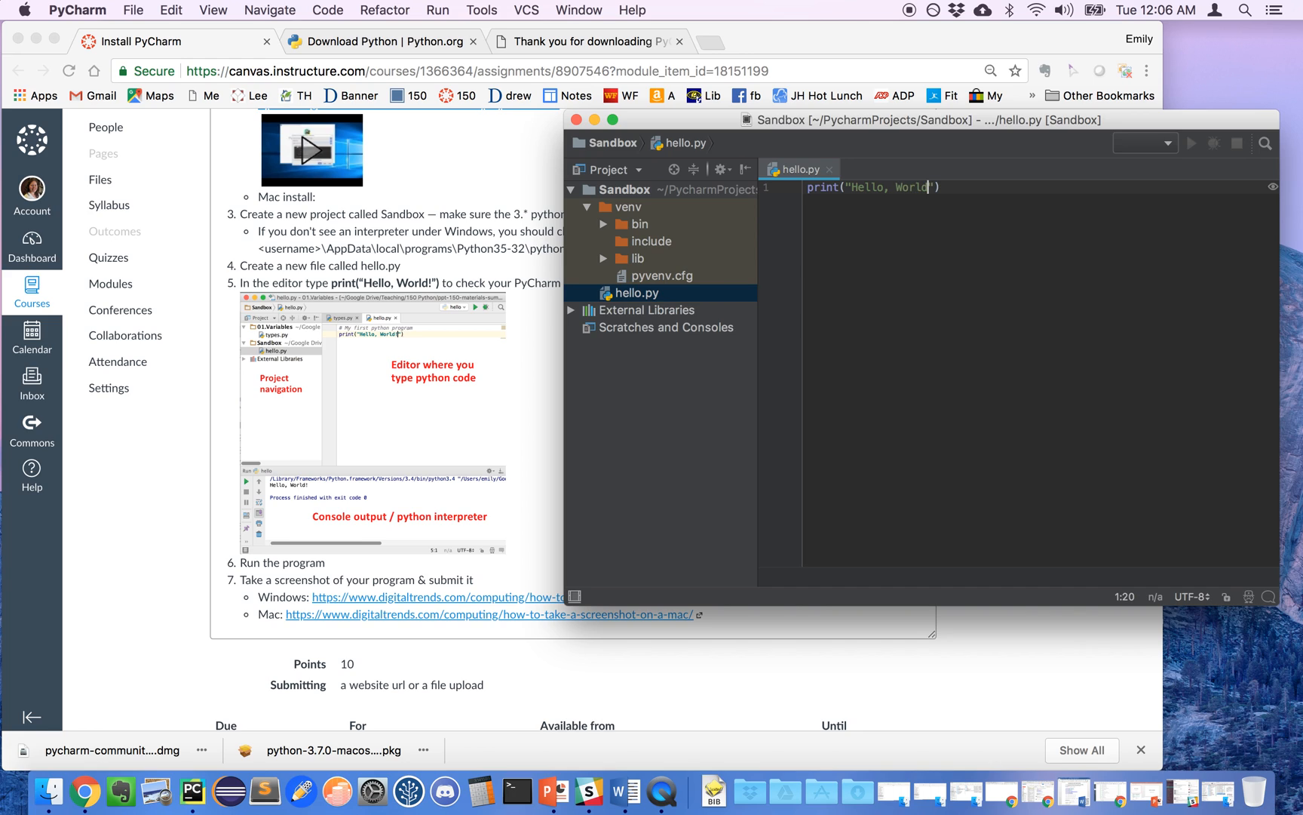
pyautogui.write('!"')
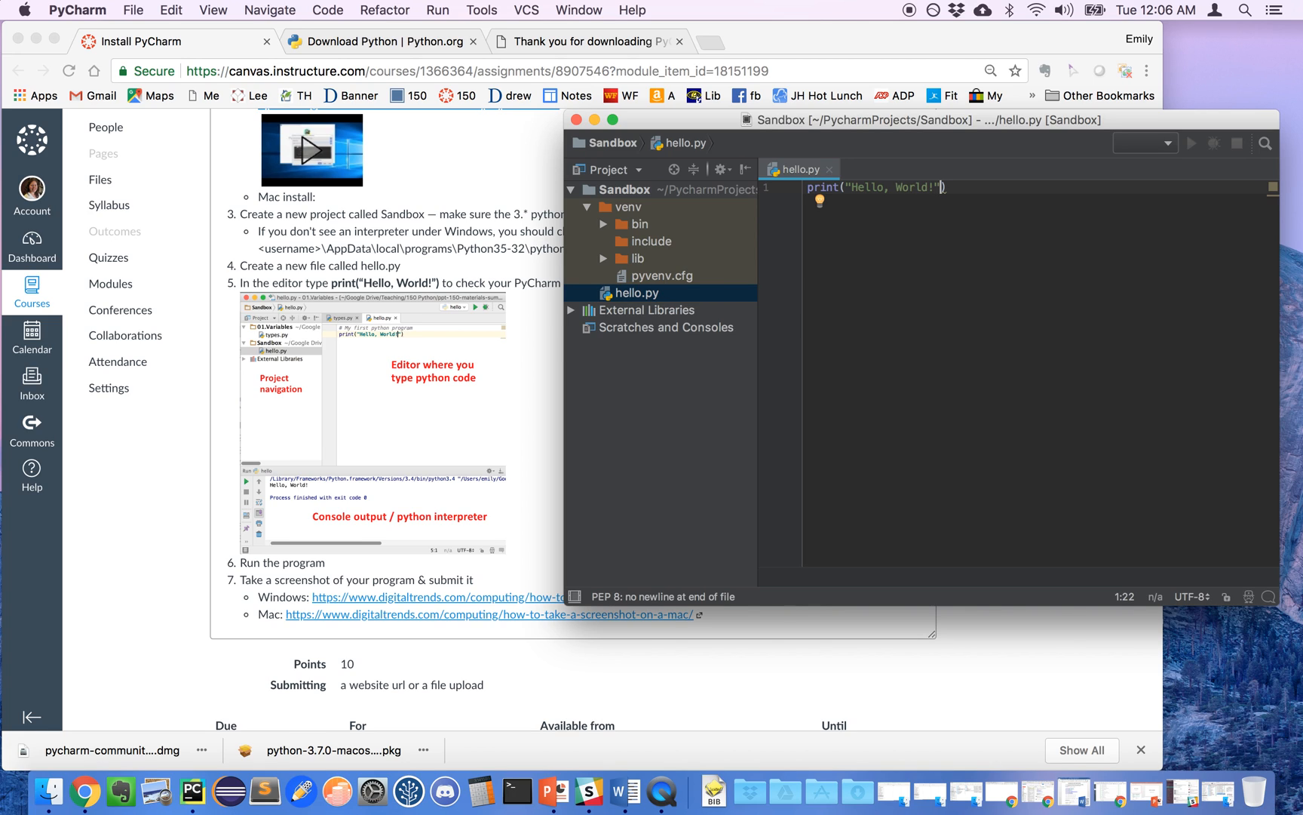
pyautogui.write(')')
pyautogui.click(133, 10)
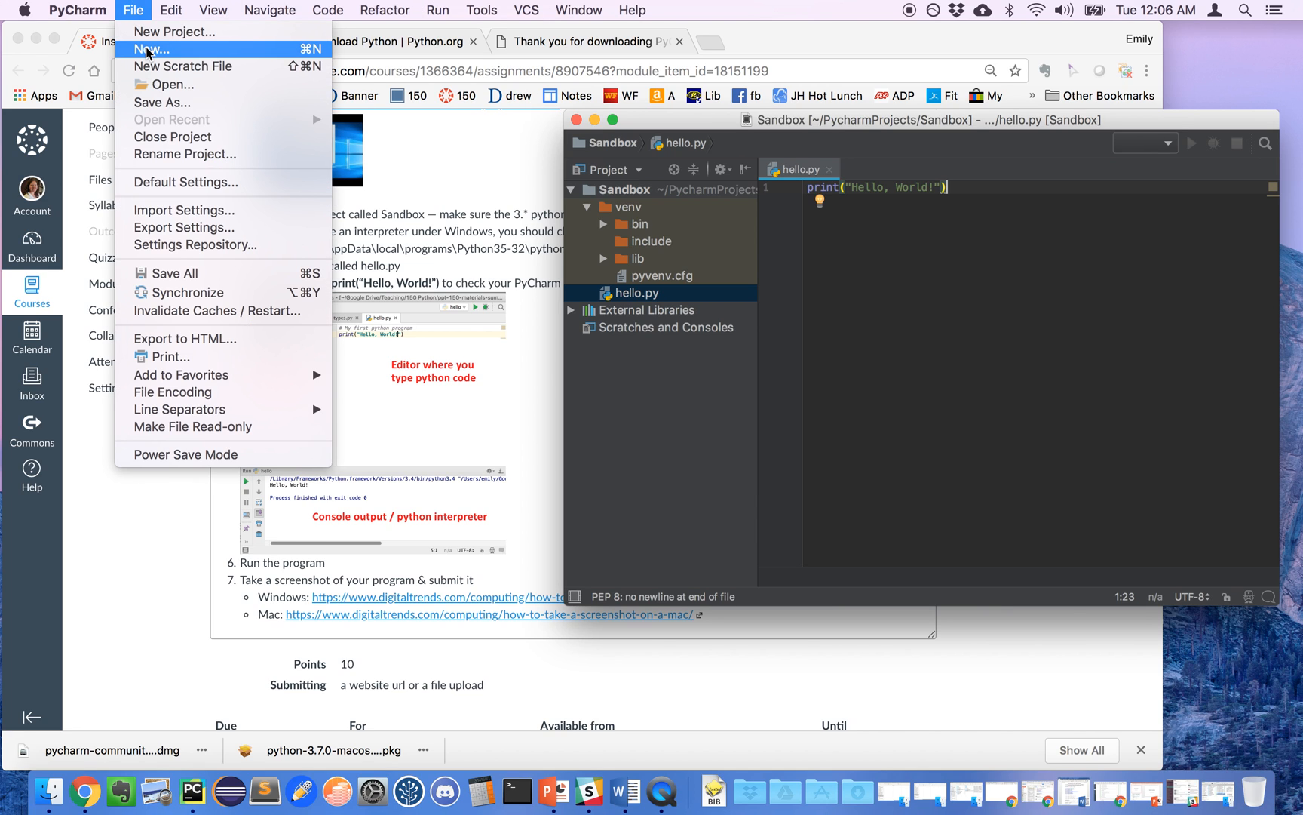
pyautogui.click(133, 10)
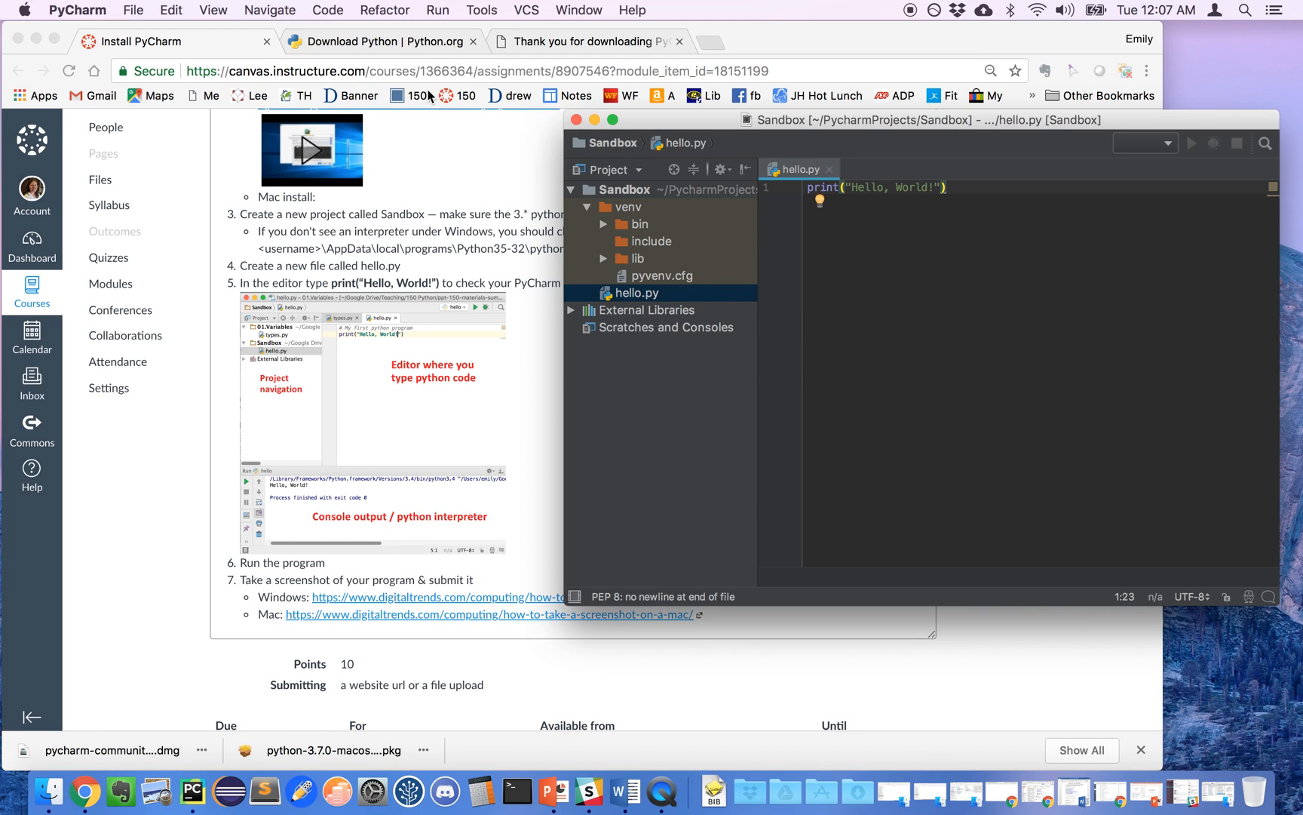
pyautogui.click(439, 10)
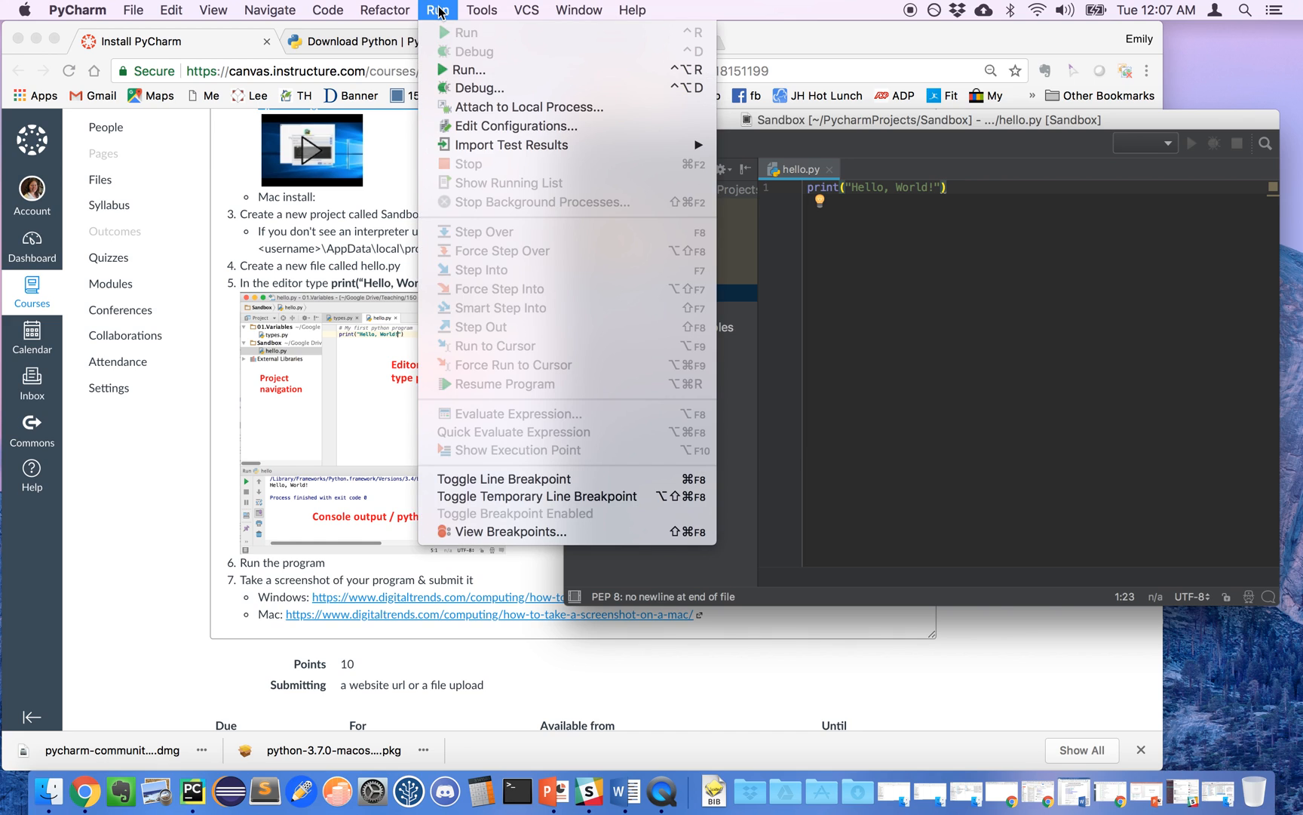
pyautogui.click(438, 10)
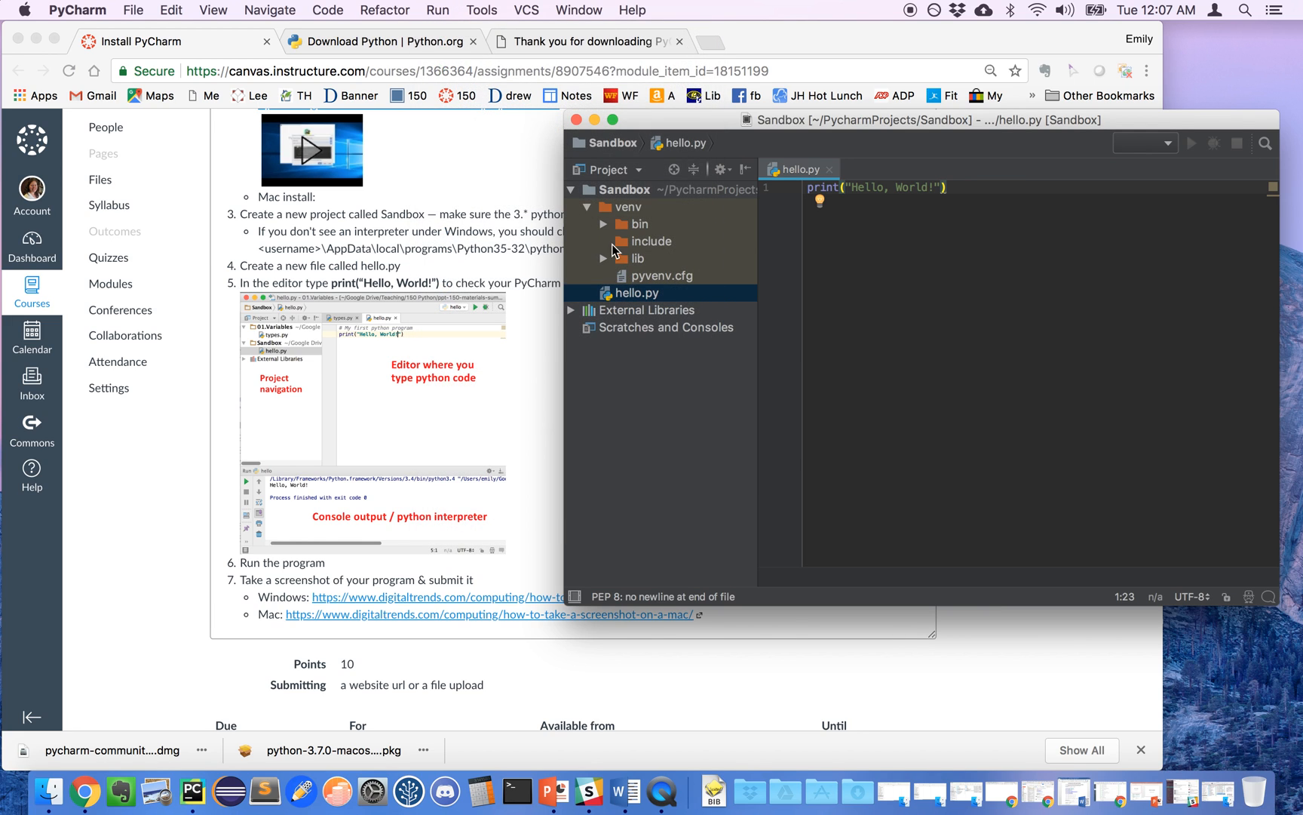
# - Run the hello.py program from its entry in the Sandbox project tree
pyautogui.click(641, 299)
pyautogui.rightClick(642, 299)
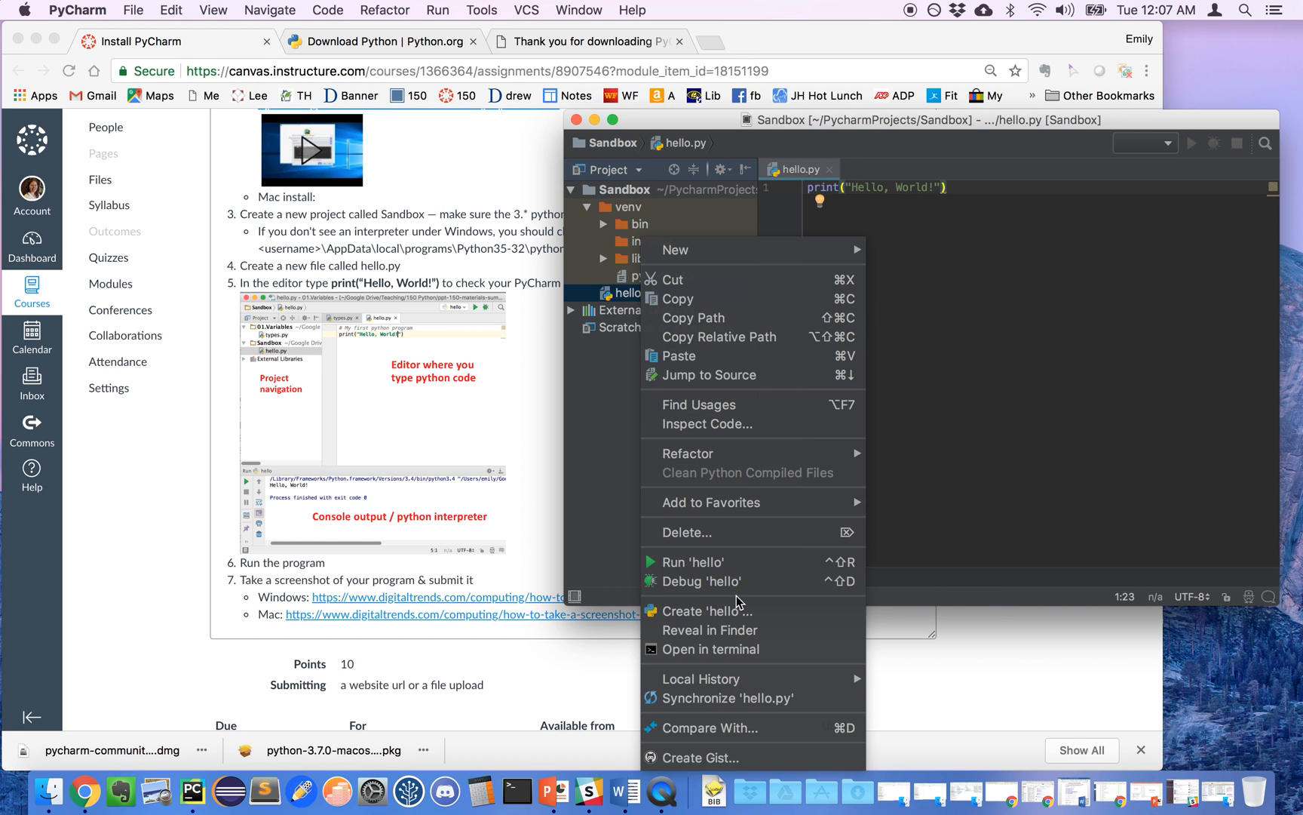
pyautogui.click(709, 562)
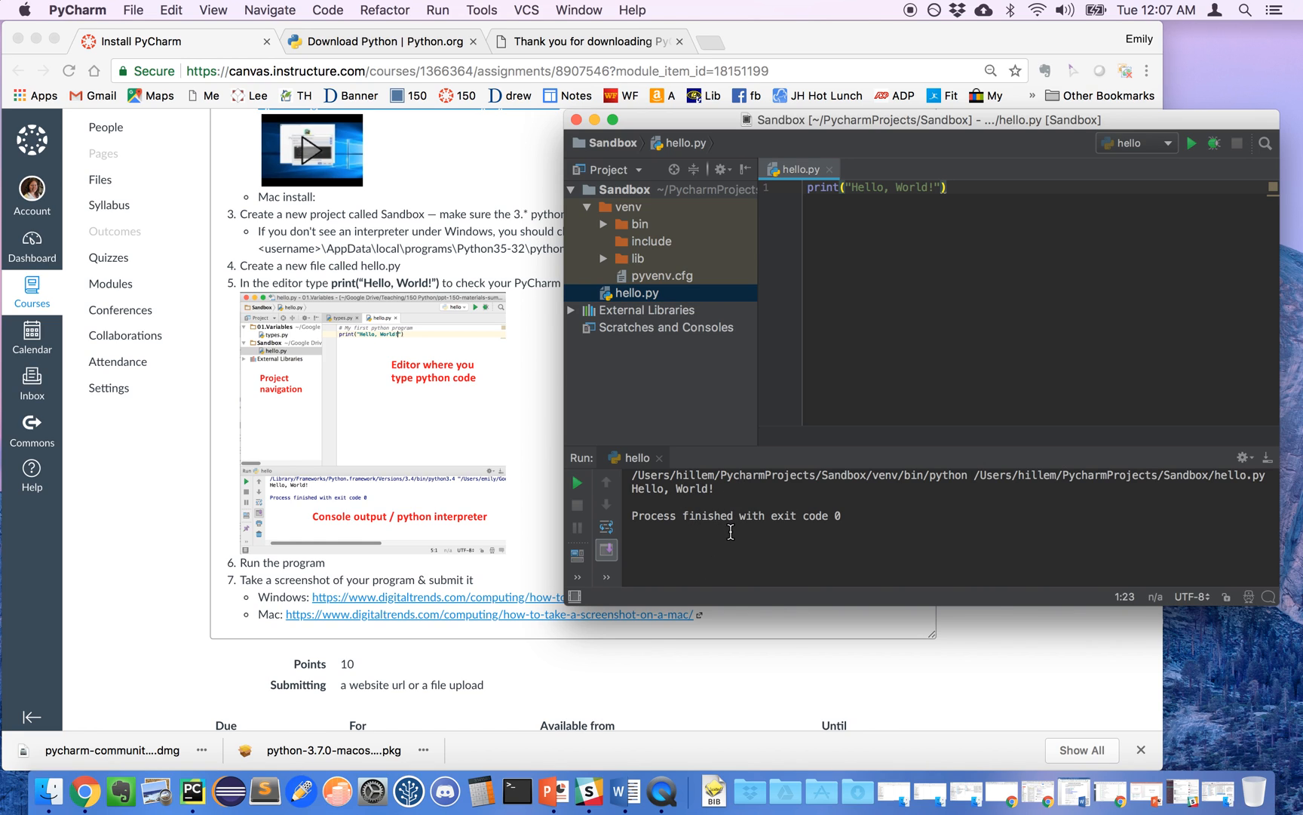
# - Highlight the program's printed output line in the run console to check it, then clear the selection
pyautogui.moveTo(720, 489); pyautogui.dragTo(628, 494)
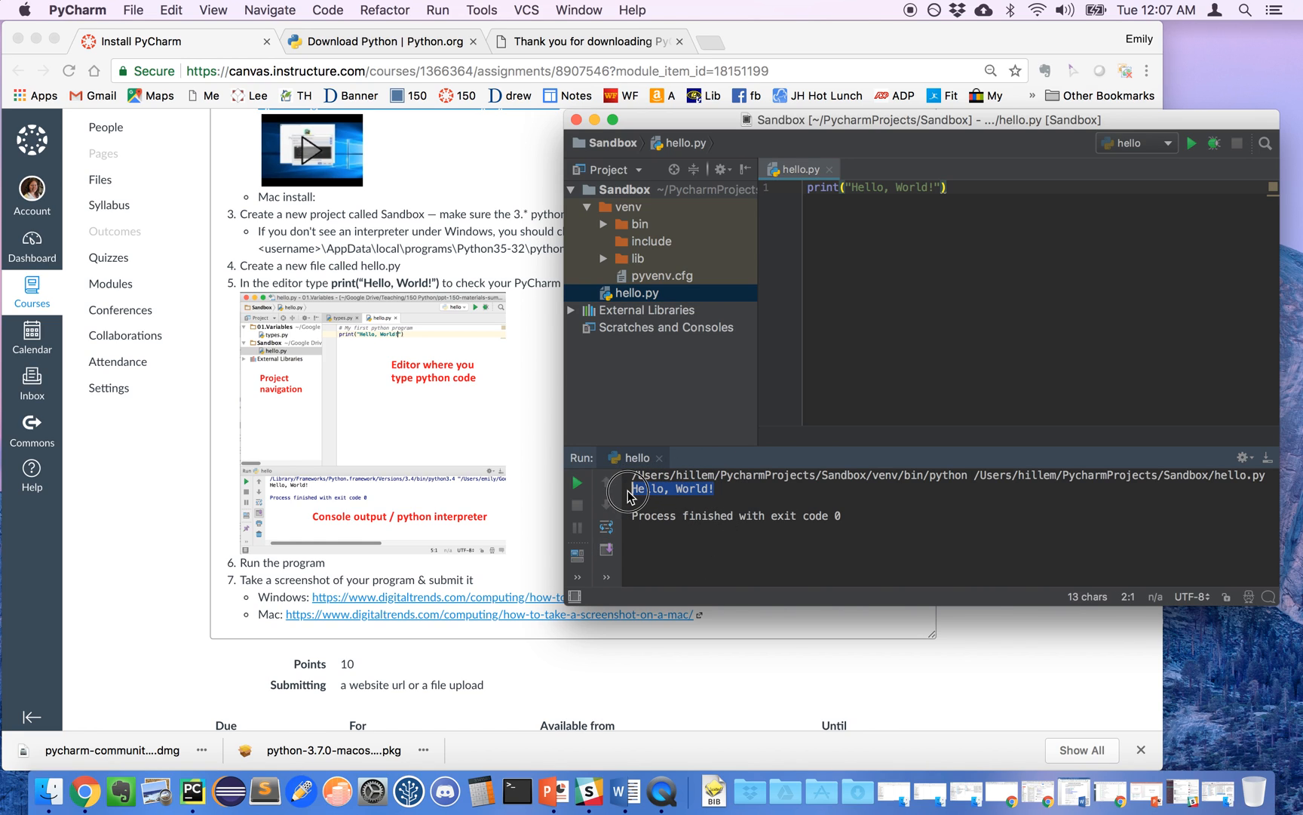
pyautogui.click(759, 540)
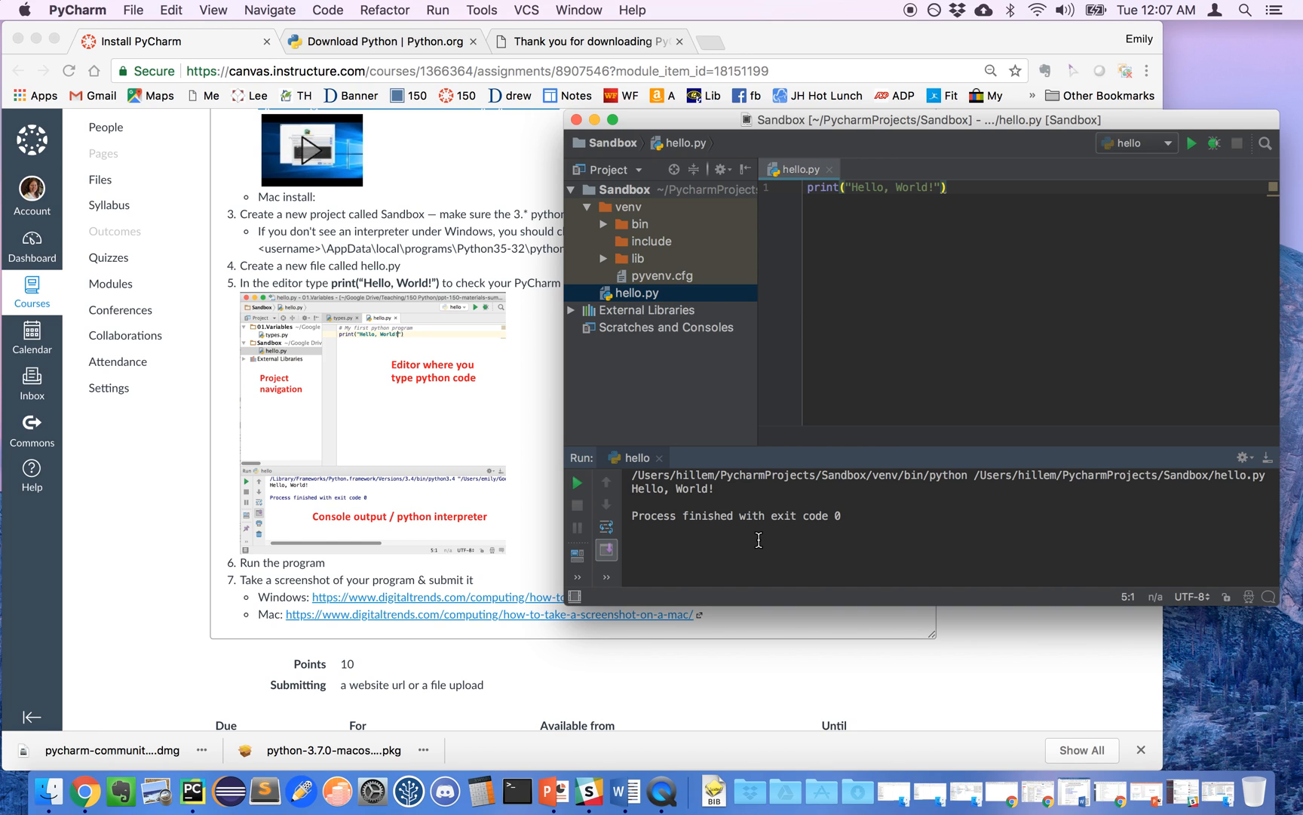
pyautogui.moveTo(715, 488); pyautogui.dragTo(630, 490)
pyautogui.click(720, 555)
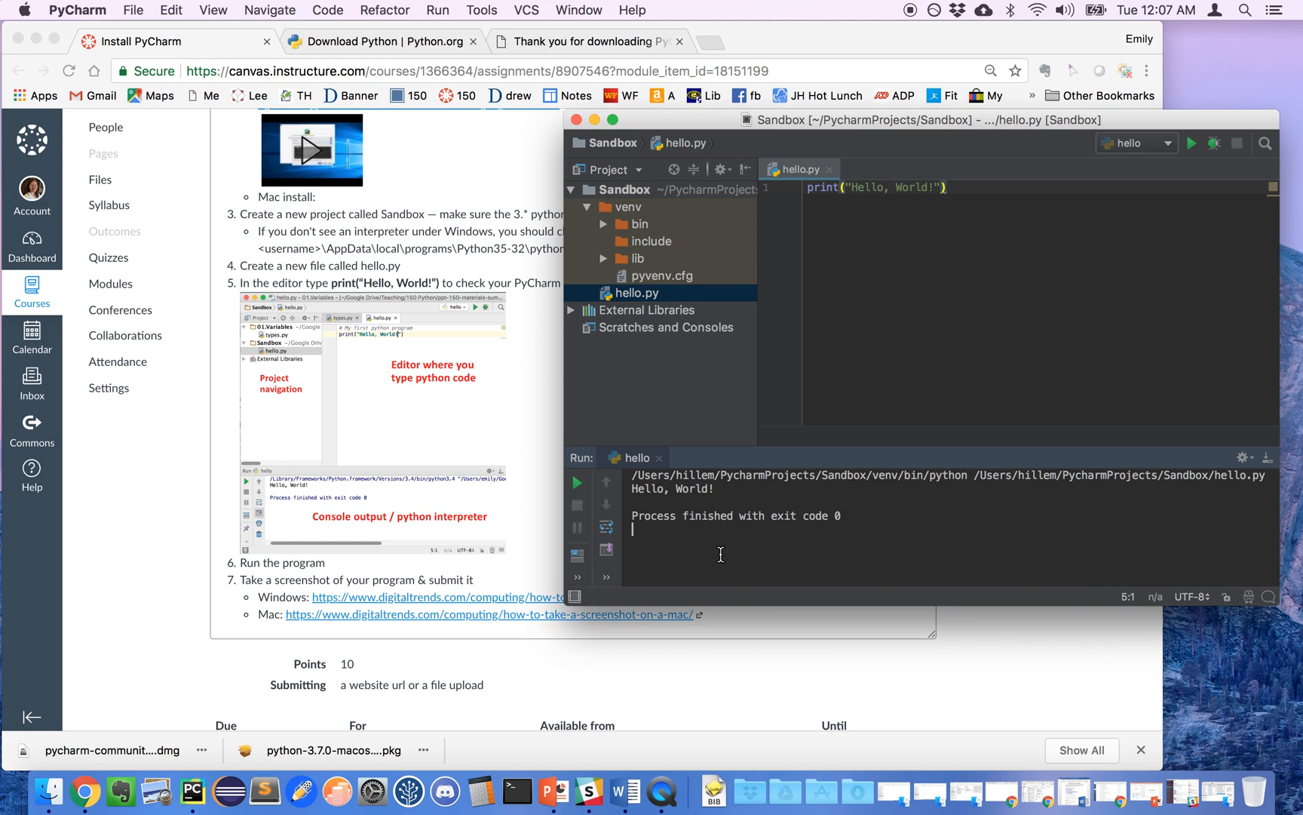